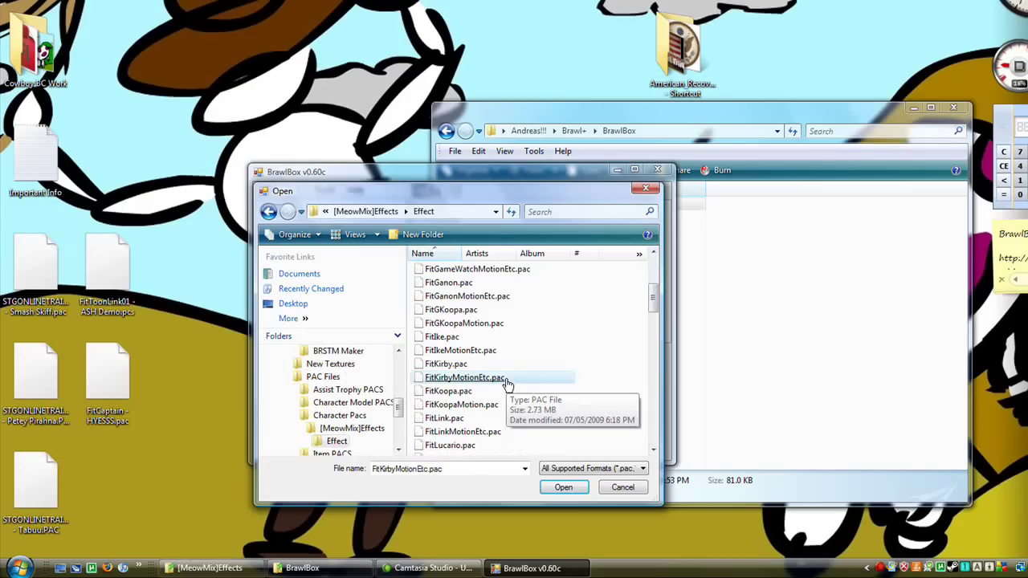
- Open FitKirbyMotionEtc.pac from the Effect folder and expand FitKirbyMotion down to the animation groups in AnimationData[0]
double_click(506, 381)
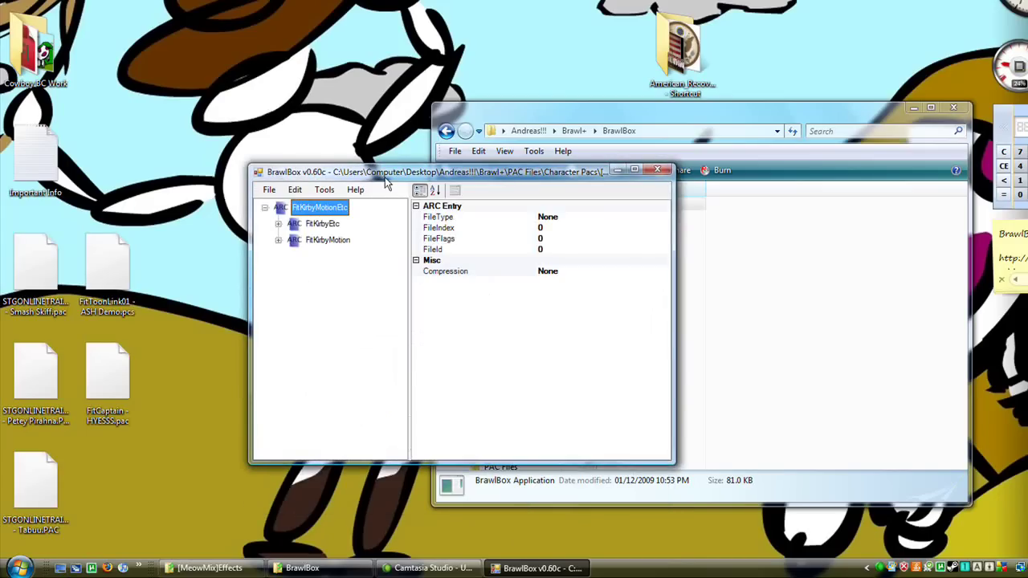
left_click(278, 241)
left_click(291, 256)
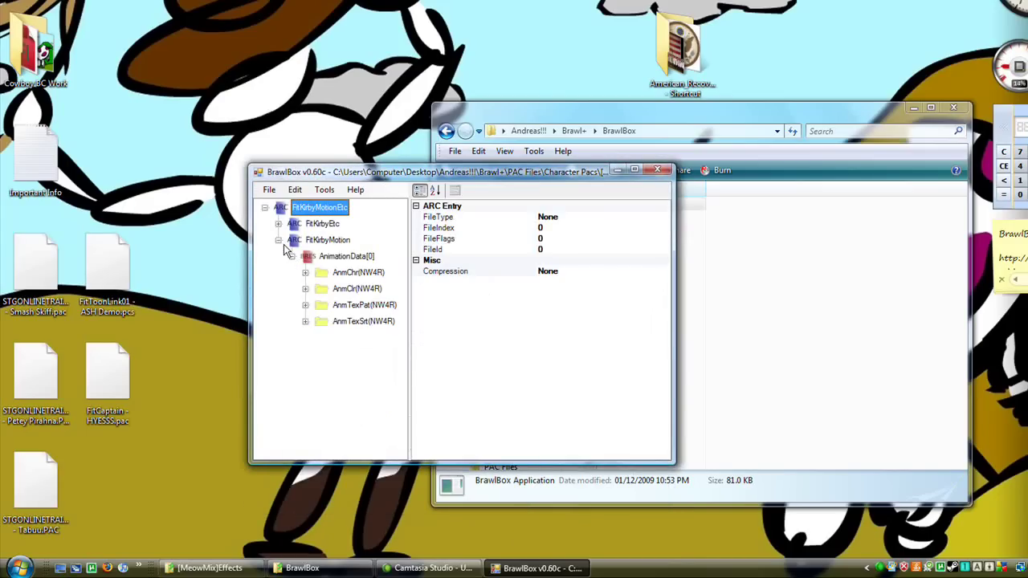
left_click(340, 239)
left_click(346, 255)
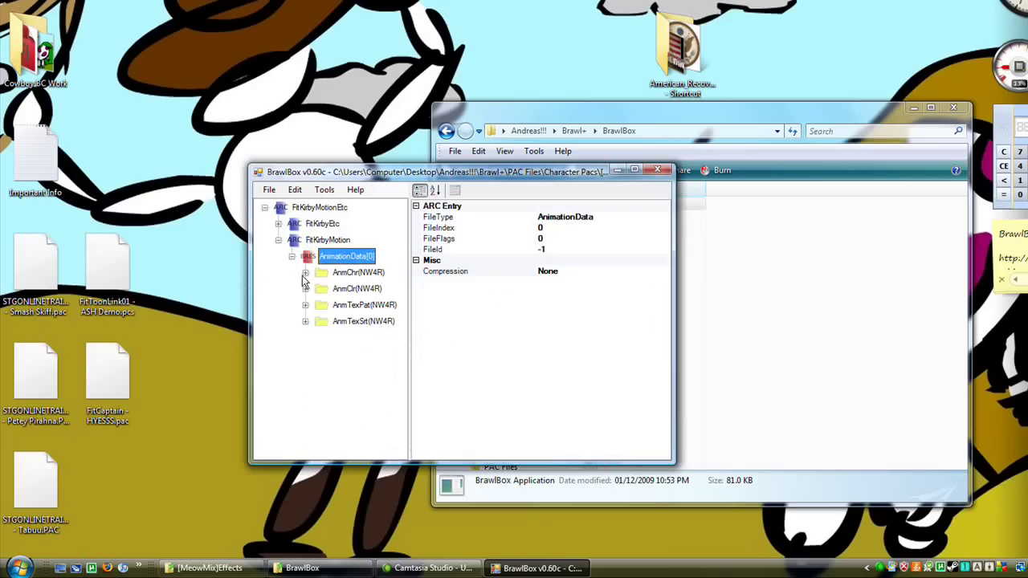
- Show the keyframes of BodyBigM_dummy_node in the Attack11 animation under AnmChr(NW4R), and maximize the window
left_click(305, 272)
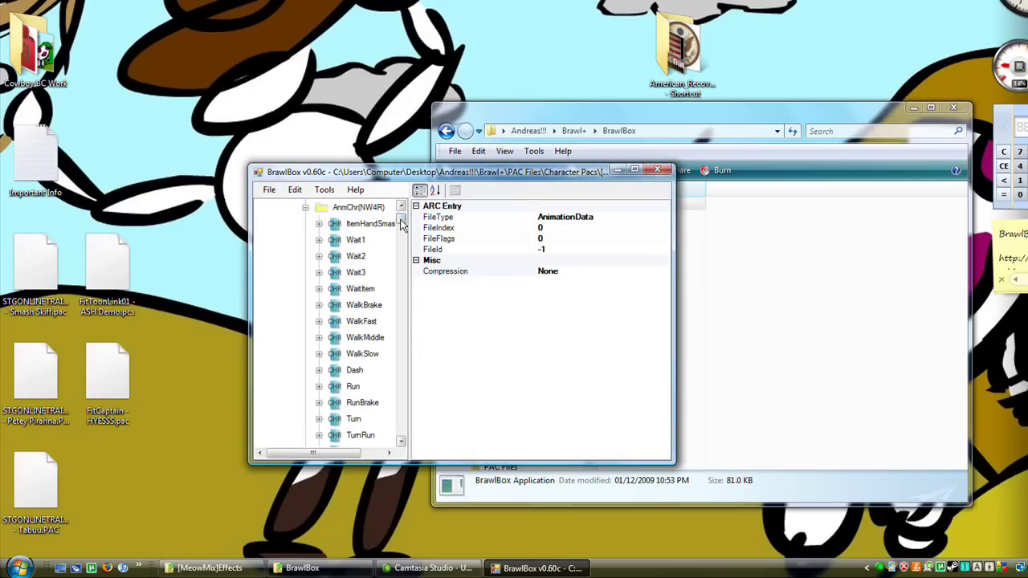
left_click_drag(401, 220, 401, 257)
double_click(361, 256)
left_click(374, 239)
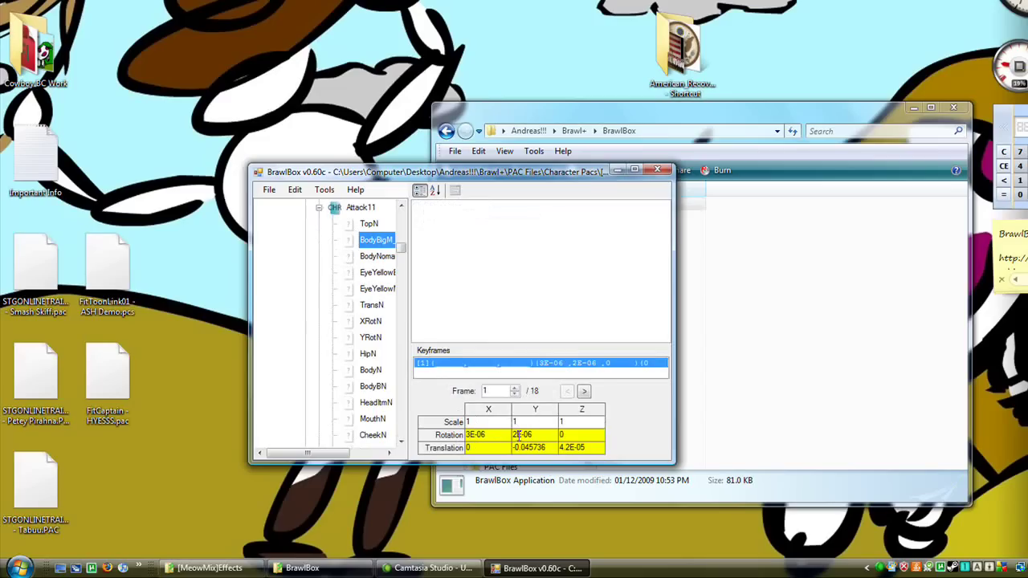
left_click(633, 170)
scroll(275, 220, "up", 2)
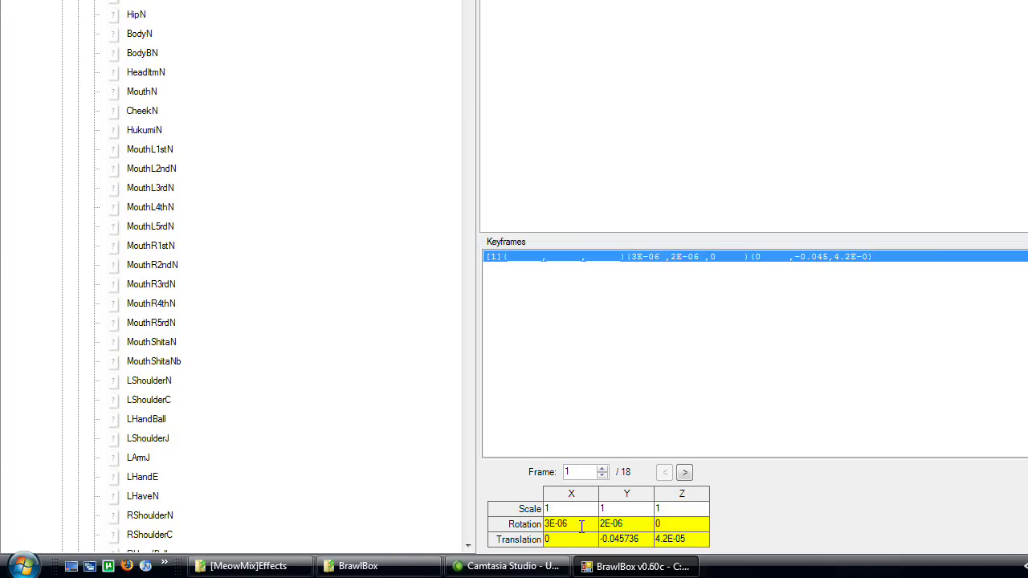
- Step forward and back through the Attack11 frames of BodyBigM_dummy_node to examine its transform values, ending on frame 1
left_click(601, 469)
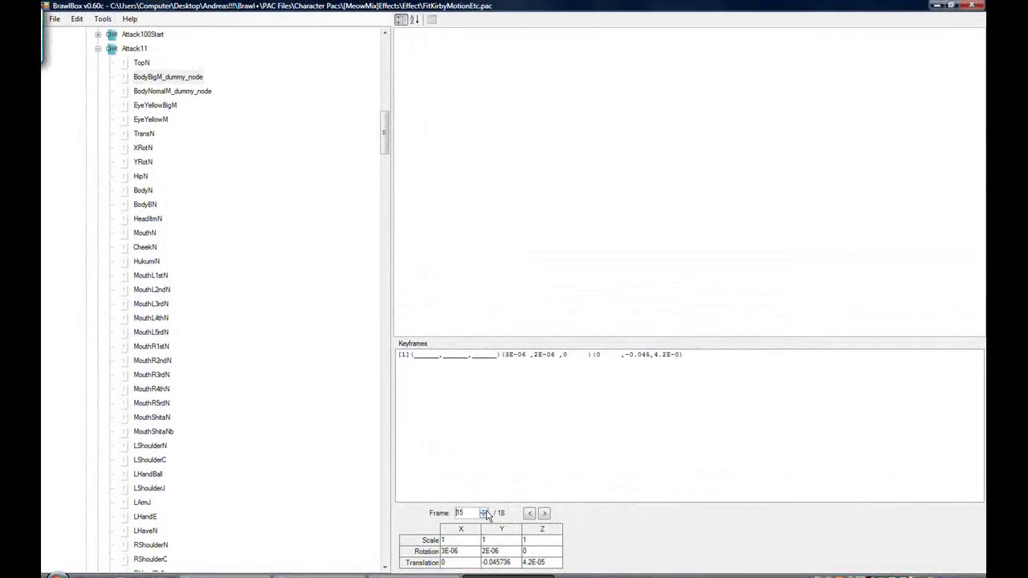
left_click(165, 79)
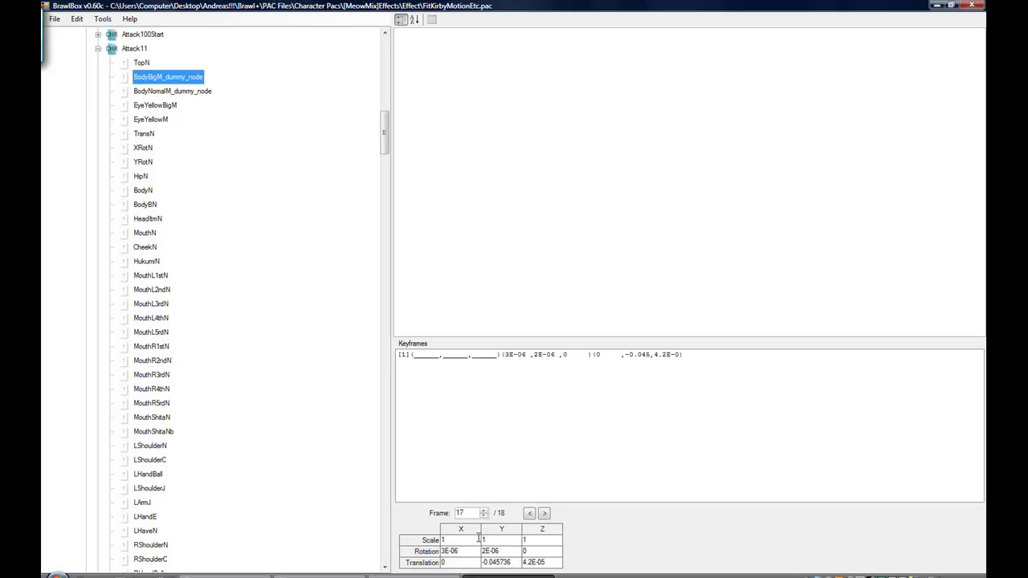
left_click(485, 510)
left_click(484, 517)
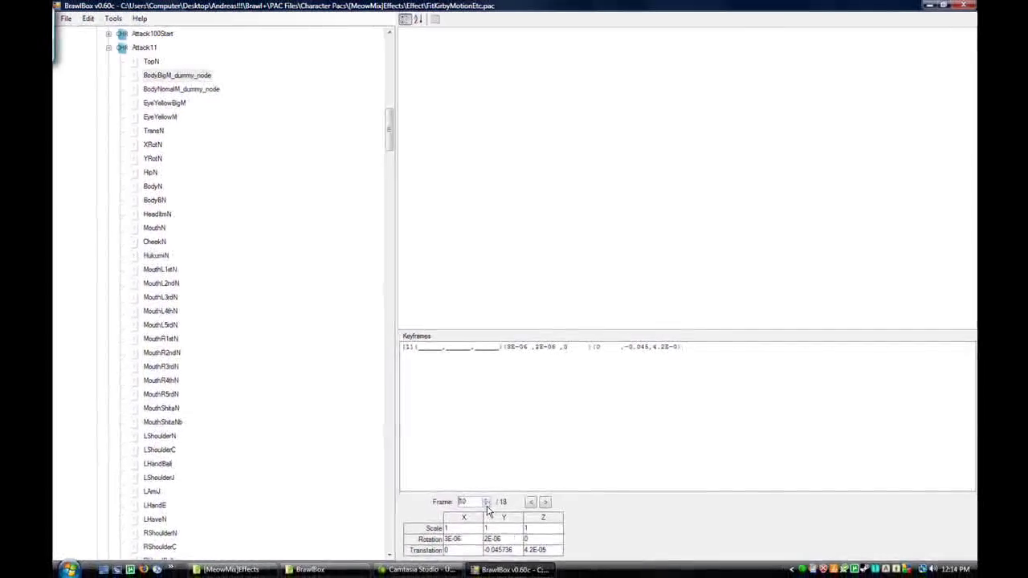
left_click(486, 505)
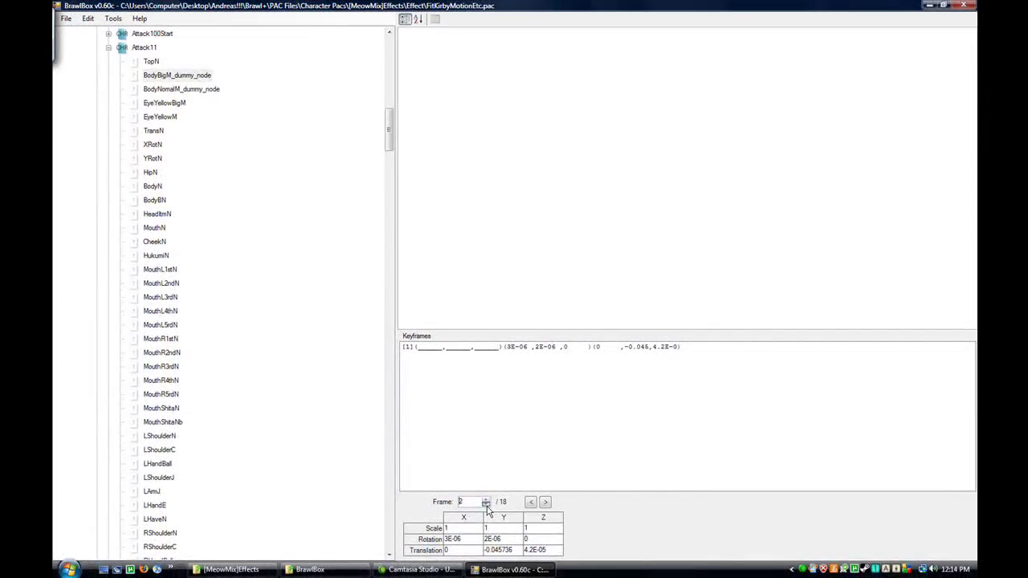
left_click(486, 505)
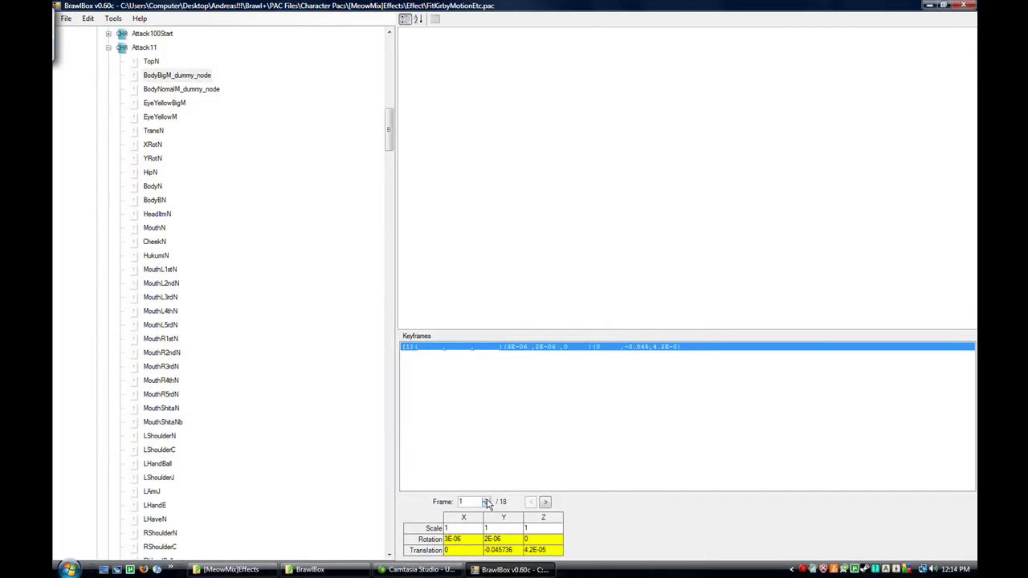
- Go to frame 18 of BodyBigM_dummy_node and set its X rotation to 3E-36
left_click(486, 499)
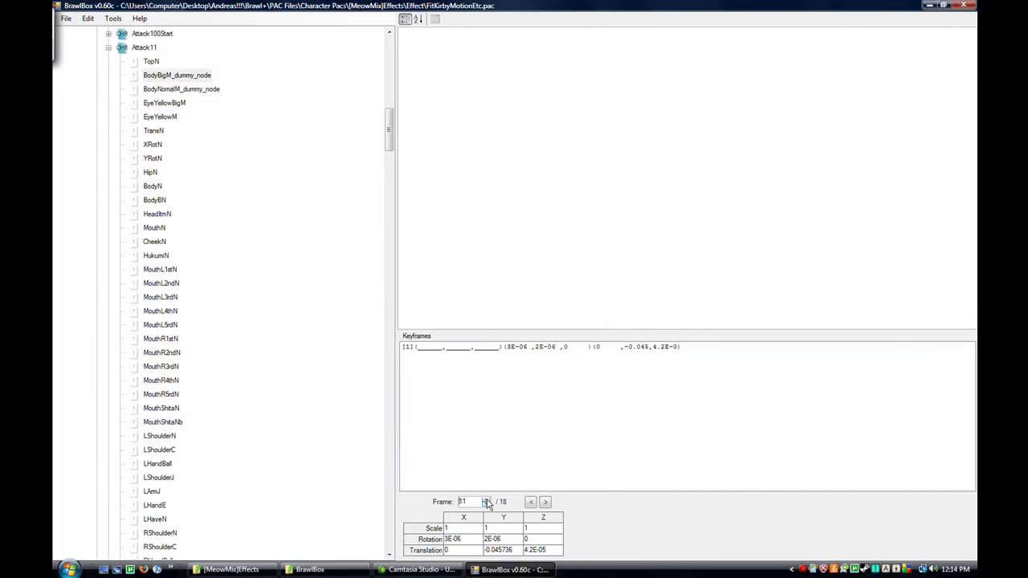
left_click(486, 500)
key("Return")
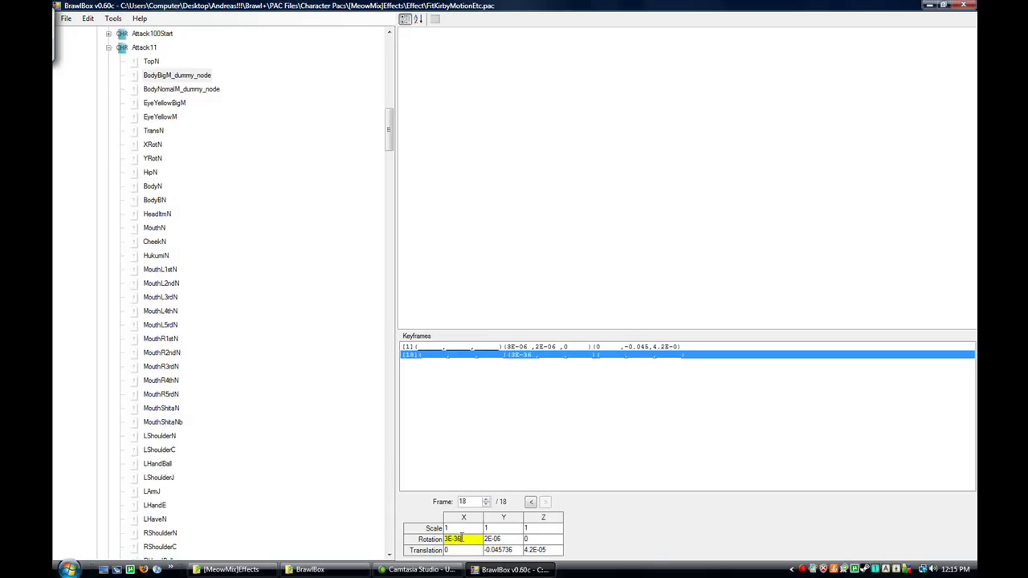
- Step back from frame 18 to frame 1 to examine how the X rotation changes between the two keyframes
left_click(485, 505)
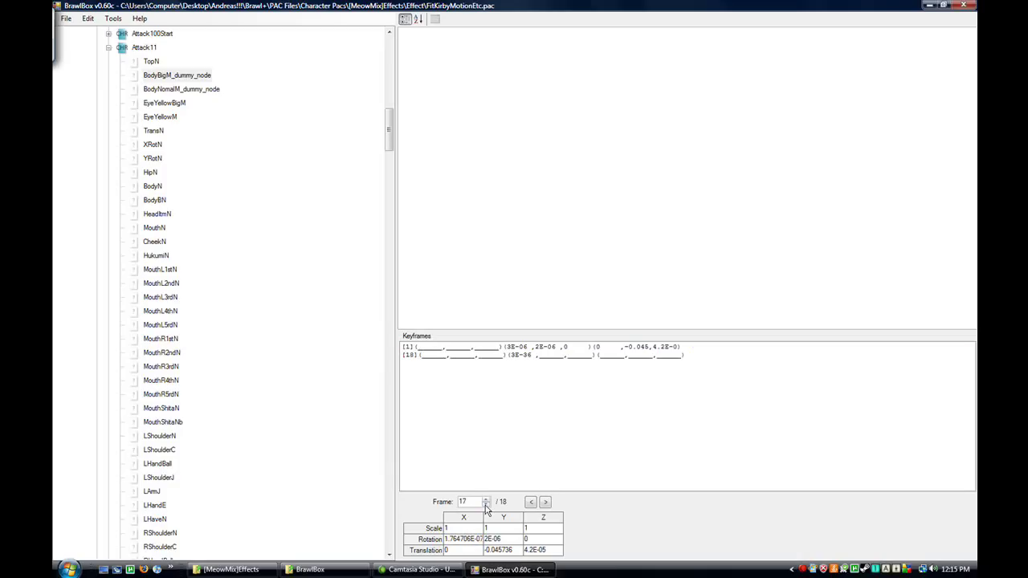
left_click(485, 505)
double_click(485, 506)
triple_click(485, 505)
triple_click(485, 505)
triple_click(485, 506)
left_click(485, 505)
left_click(485, 505)
left_click(485, 505)
left_click(485, 505)
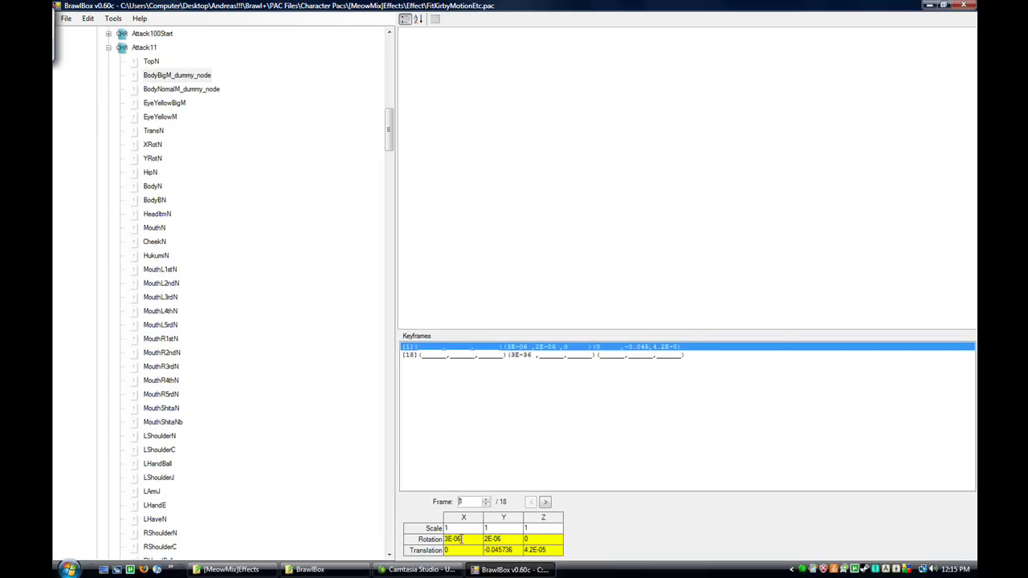
- Step forward from frame 1 again to examine the interpolated X rotation frame by frame
left_click(486, 499)
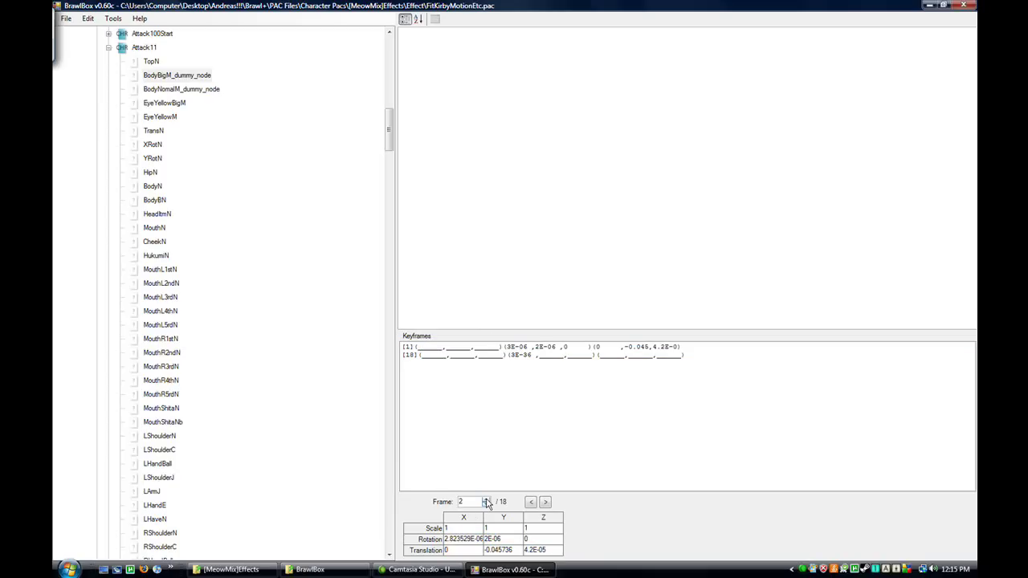
left_click(486, 500)
left_click(486, 500)
left_click(486, 499)
left_click(486, 500)
left_click(486, 500)
left_click(486, 499)
left_click(486, 499)
left_click(486, 500)
left_click(486, 499)
left_click(486, 499)
left_click(485, 500)
left_click(486, 499)
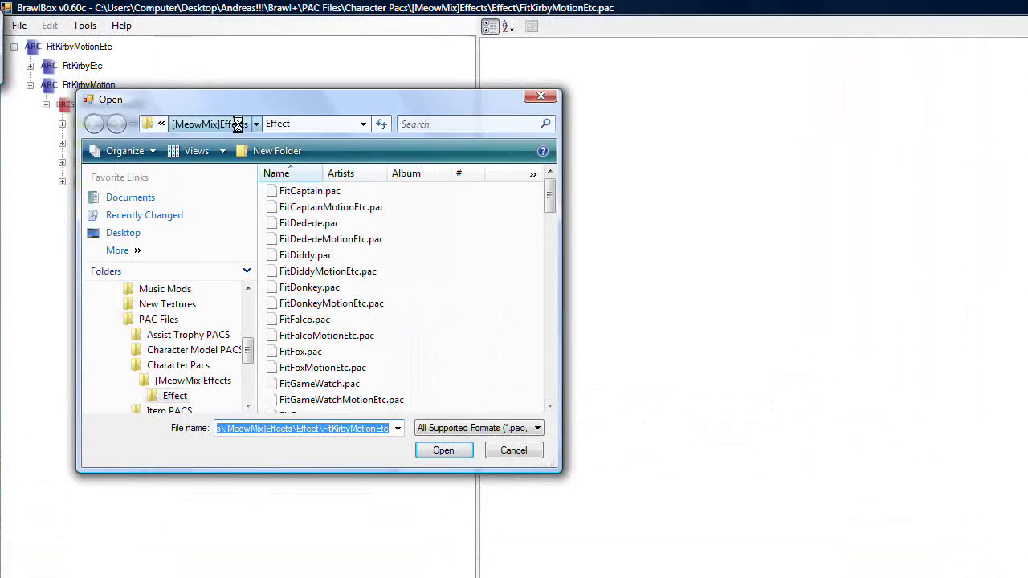
- Open FitKirby00.pac from the Kirby folder in Character Model PACS, discarding the changes to the current file
left_click(201, 123)
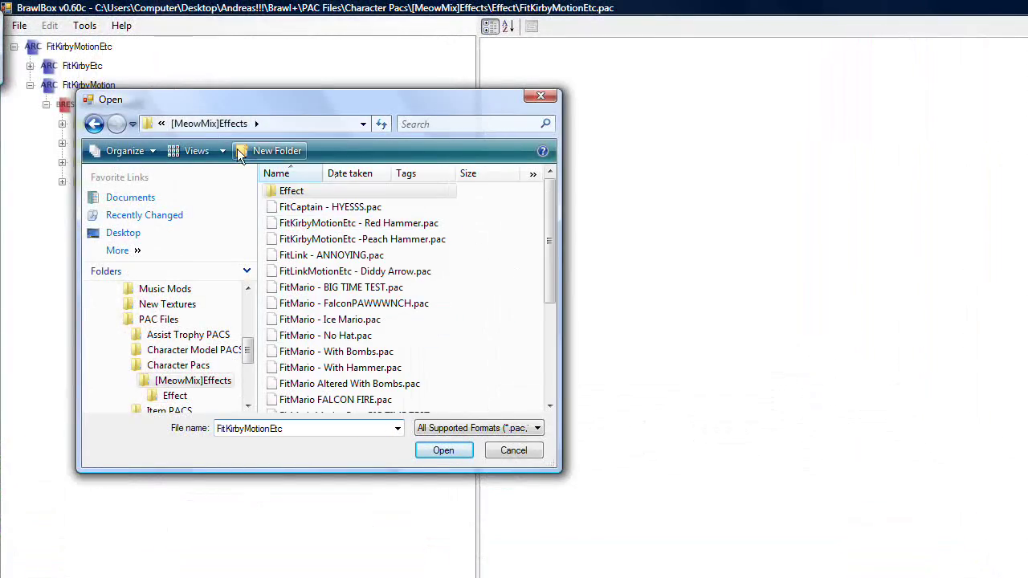
left_click(161, 123)
left_click(174, 154)
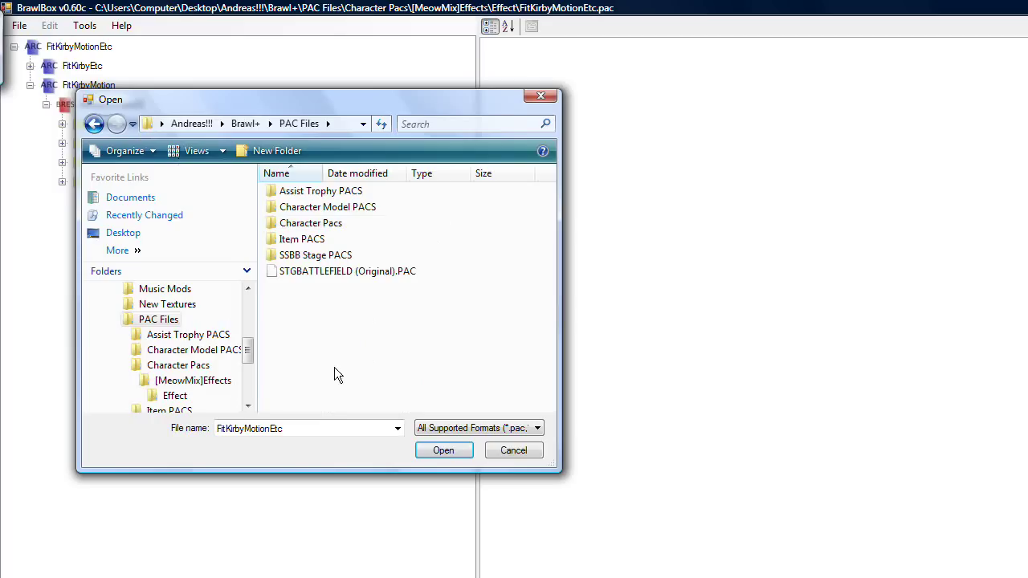
double_click(371, 207)
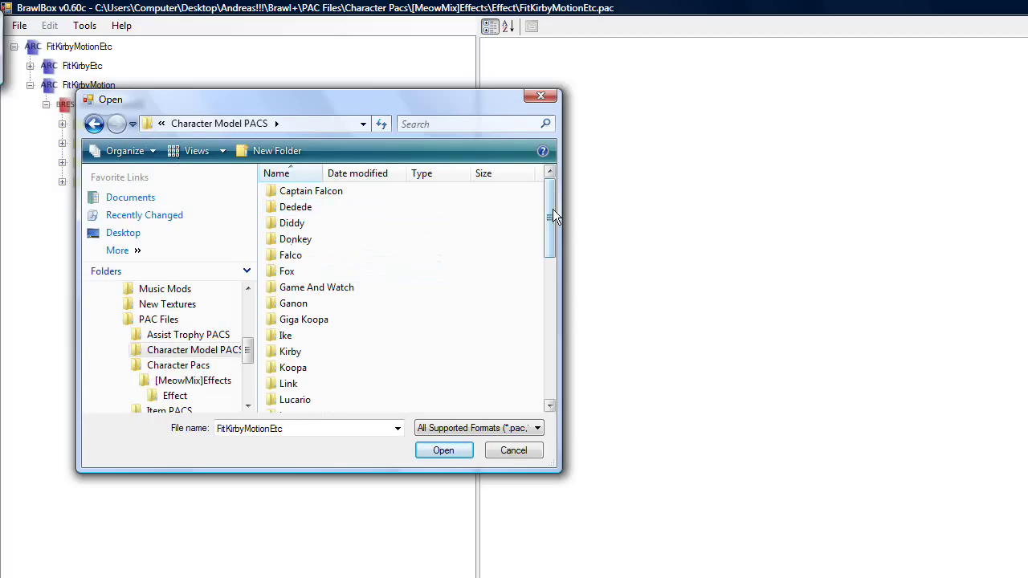
scroll(553, 214, "down", 2)
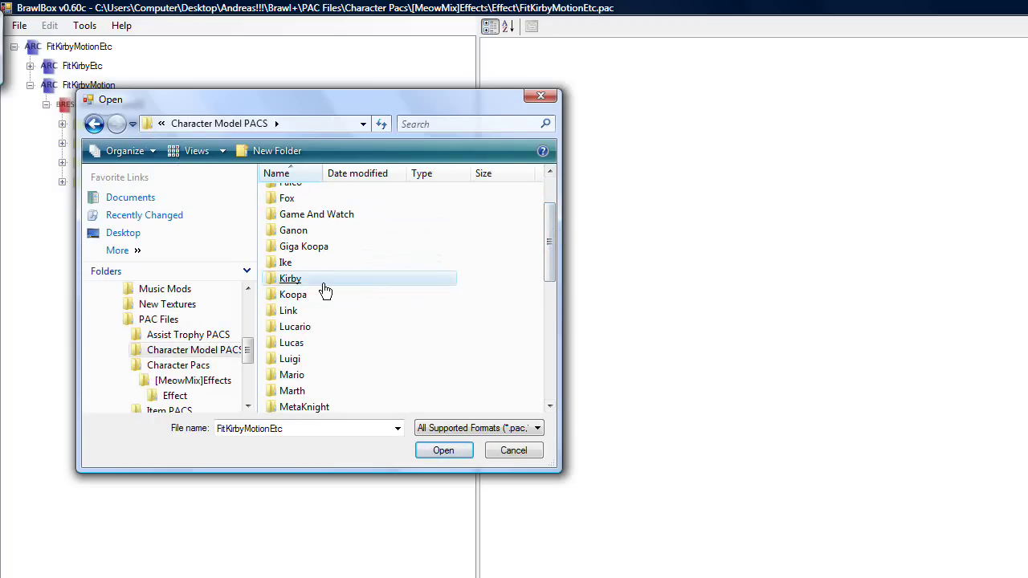
double_click(323, 280)
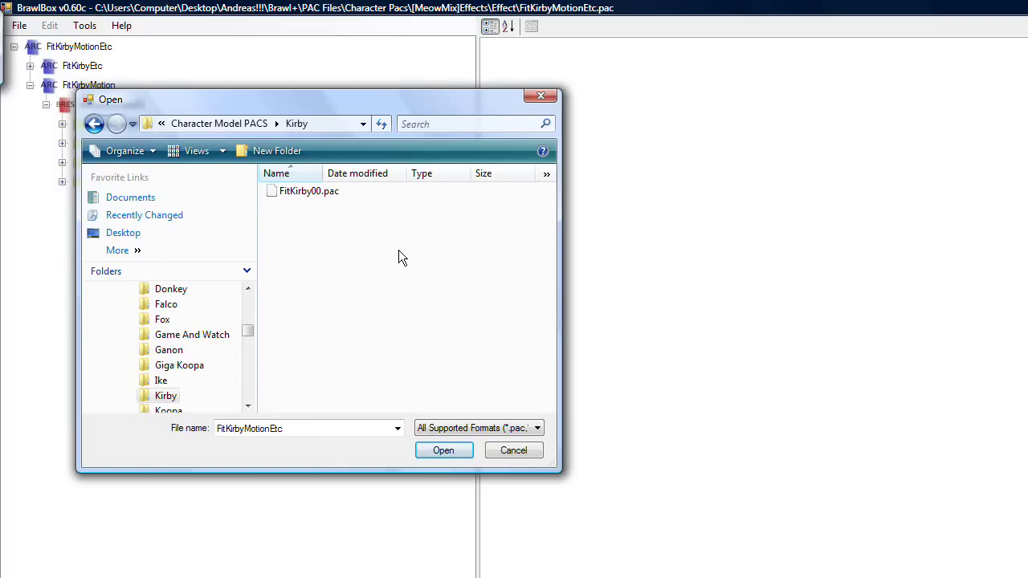
left_click(318, 197)
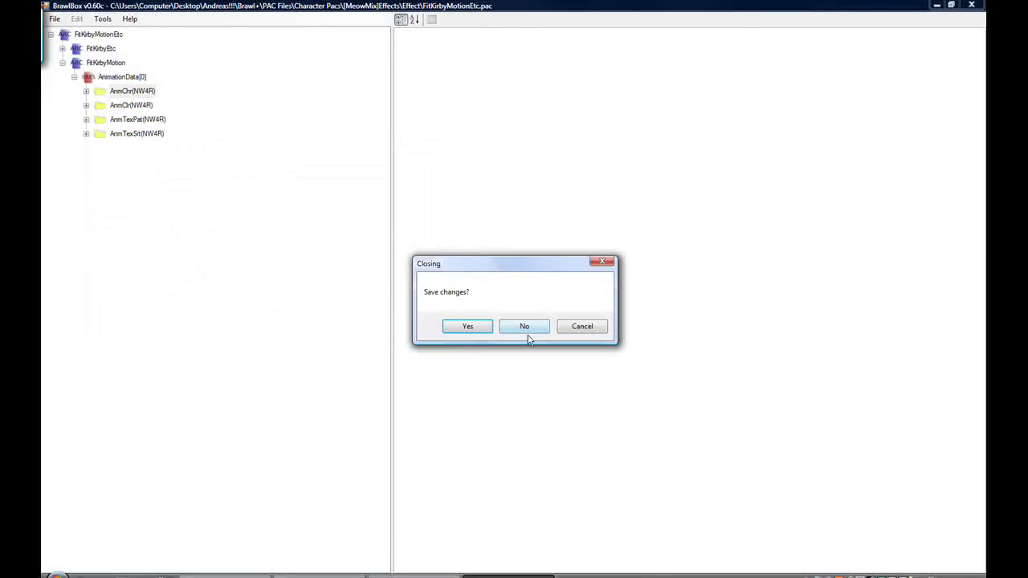
left_click(528, 331)
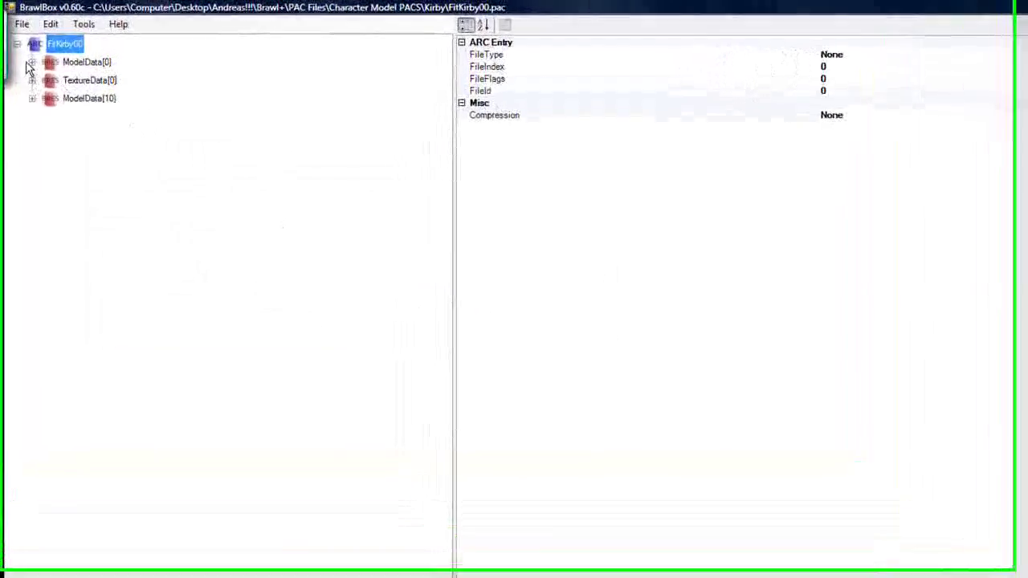
- Preview the FitKirby00 model from 3DModels(NW4R) in ModelData[0] in a maximized model editor
left_click(55, 52)
left_click(44, 82)
right_click(94, 105)
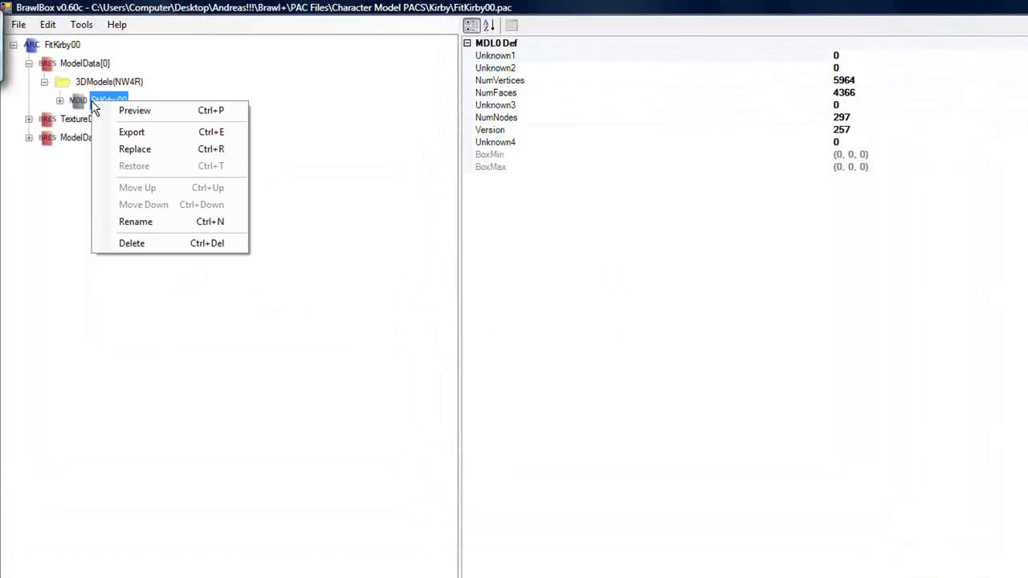
left_click(113, 110)
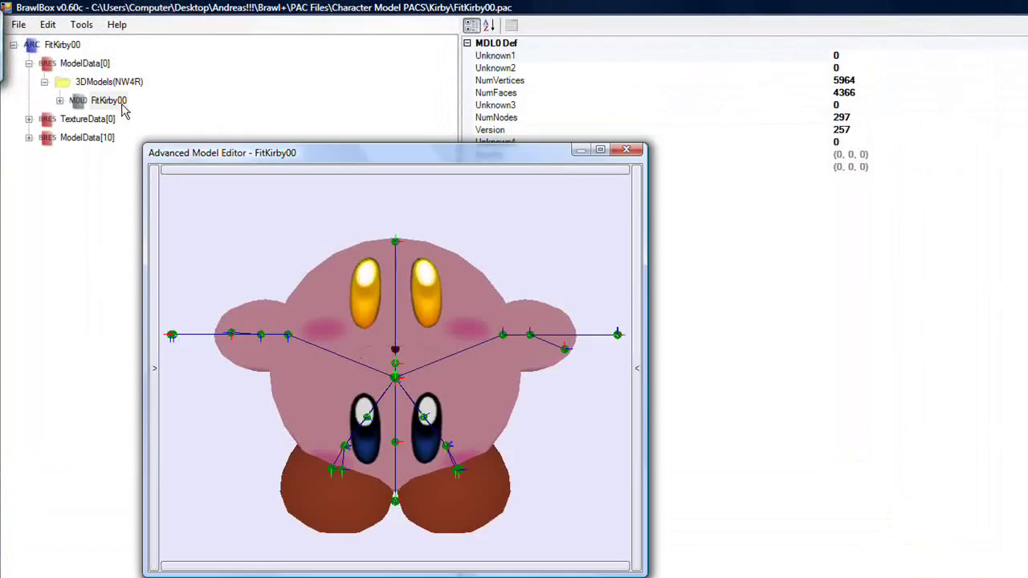
left_click(600, 152)
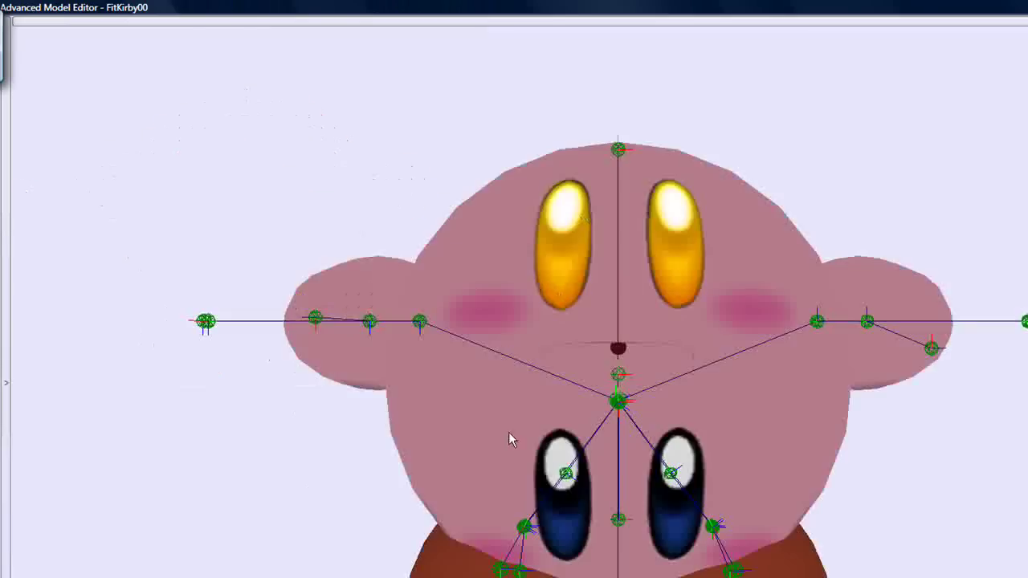
- Reveal the model editor's display options, polygon, bone and texture lists, playback controls, and external file and transform settings
scroll(696, 415, "down", 5)
right_click_drag(766, 422, 645, 432, "ctrl")
right_click_drag(807, 384, 703, 416)
scroll(704, 416, "down", 3)
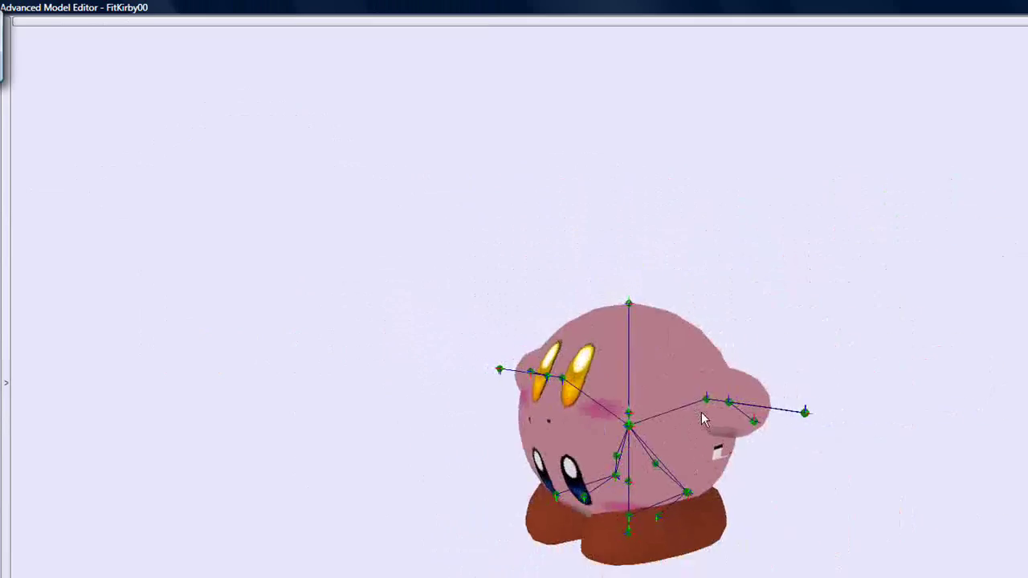
right_click_drag(688, 482, 711, 374)
left_click(404, 21)
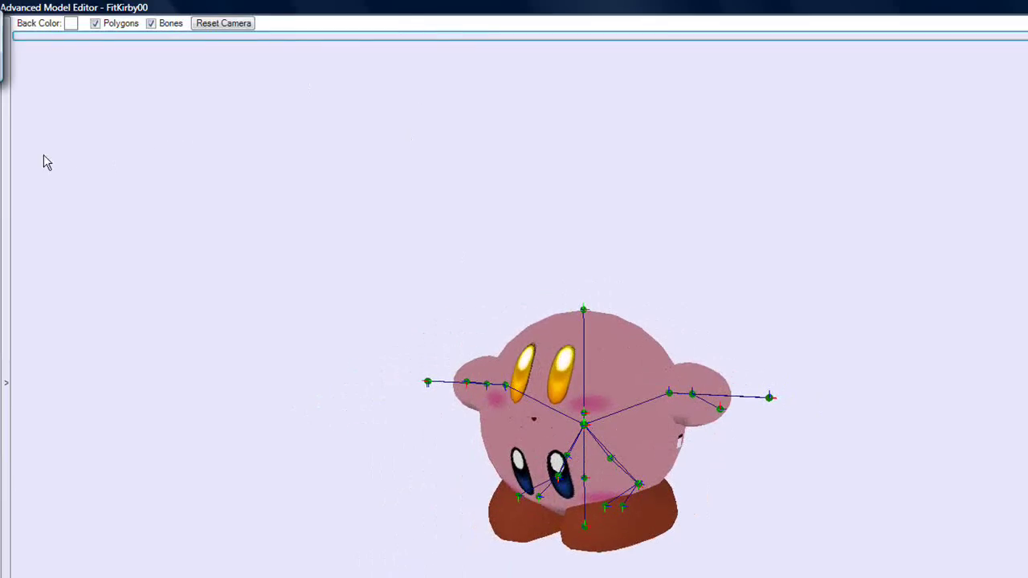
left_click(8, 154)
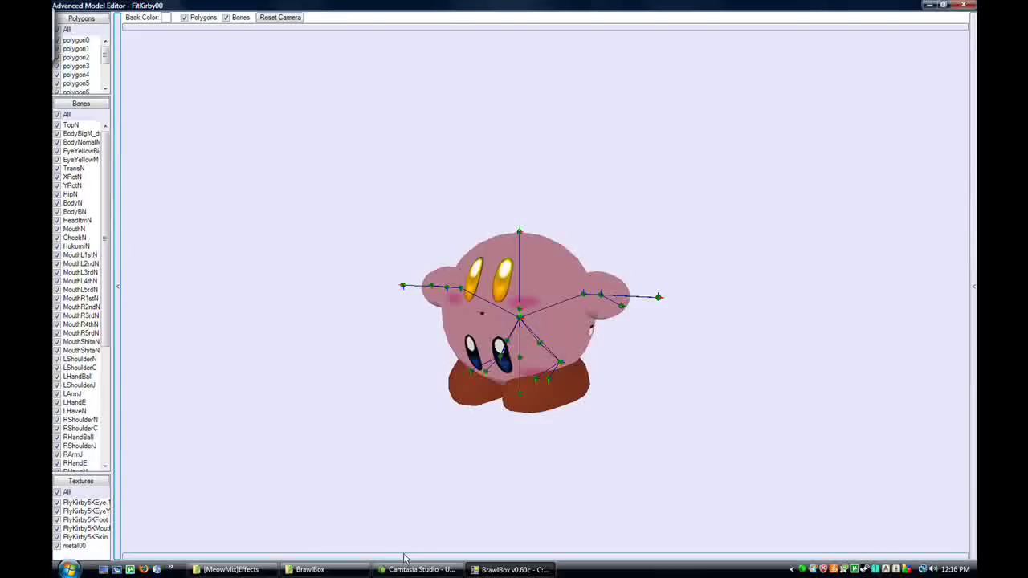
mouse_move(406, 555)
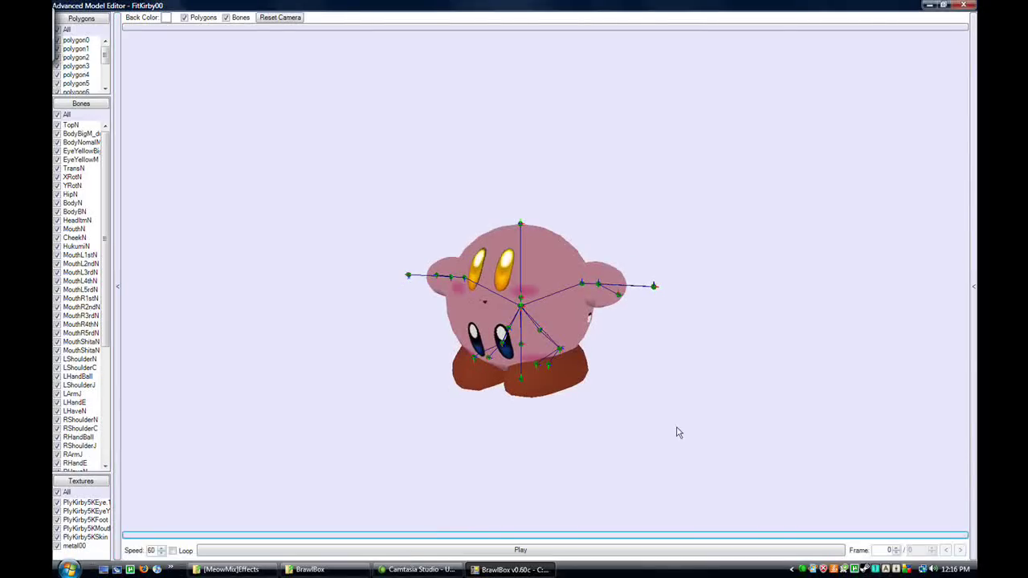
left_click(971, 286)
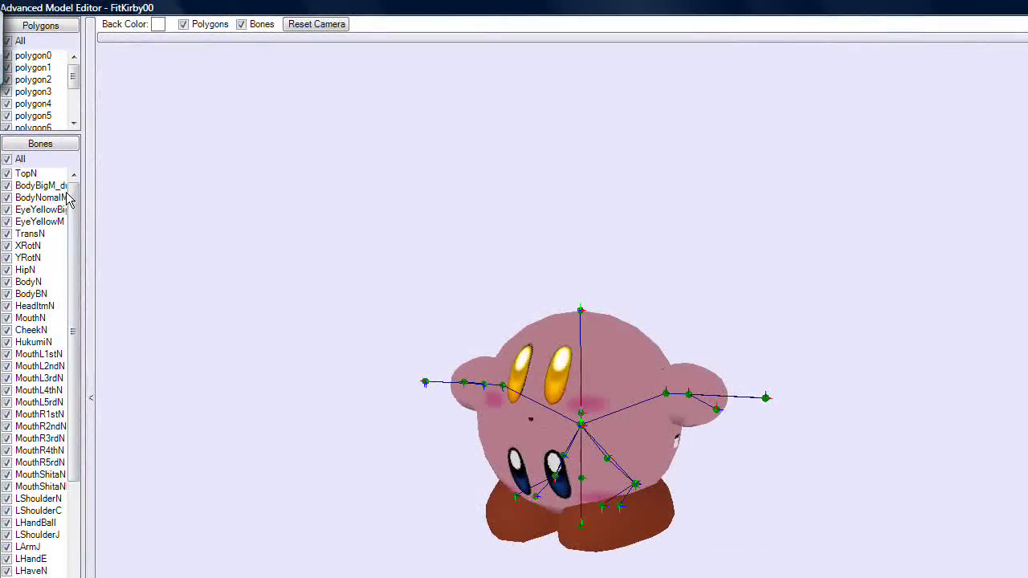
- Look through Kirby's bones and select the LShoulderN bone for transform editing
left_click_drag(70, 196, 59, 399)
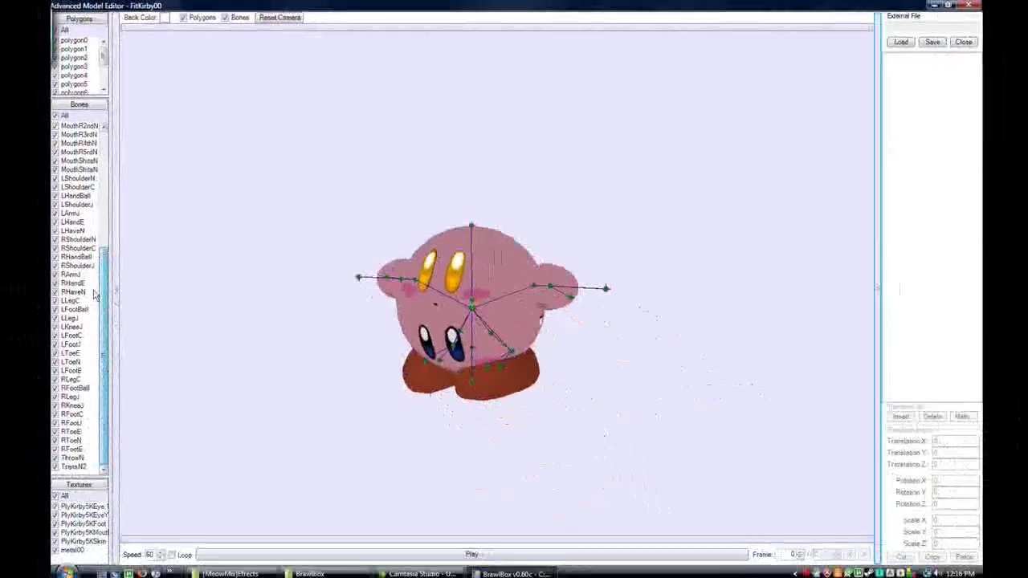
left_click_drag(94, 290, 128, 148)
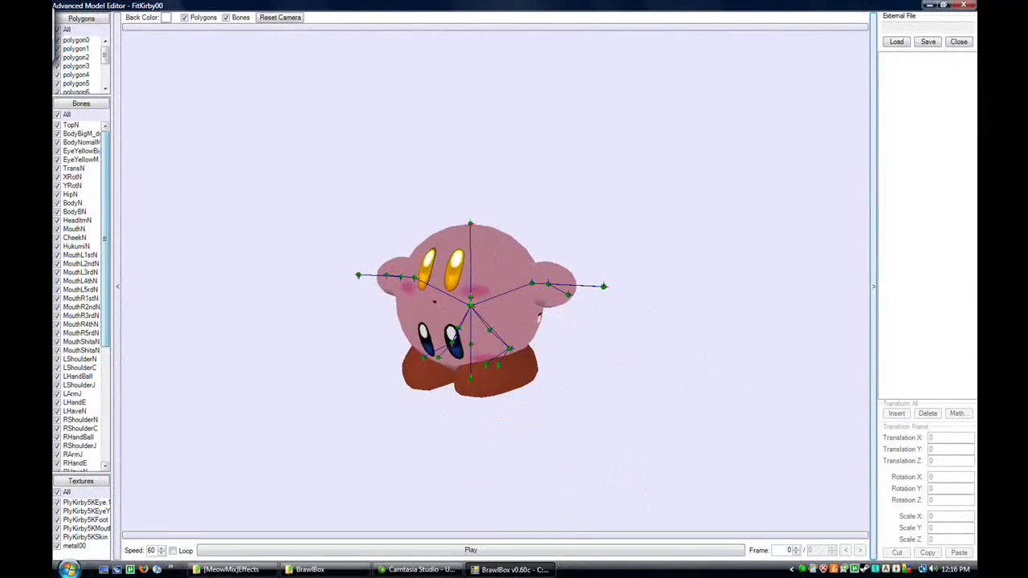
left_click(80, 358)
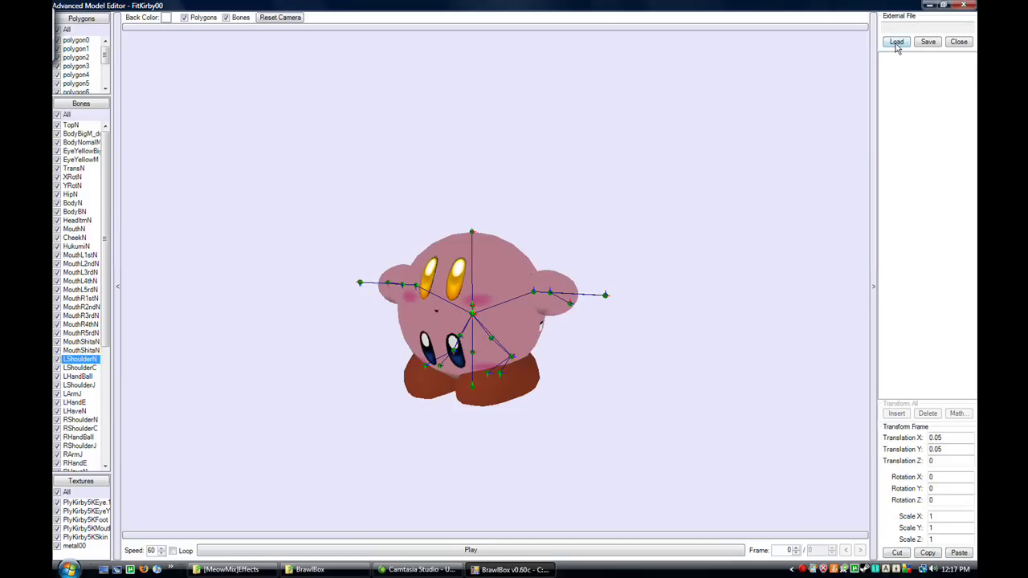
left_click(896, 42)
left_click_drag(361, 80, 392, 91)
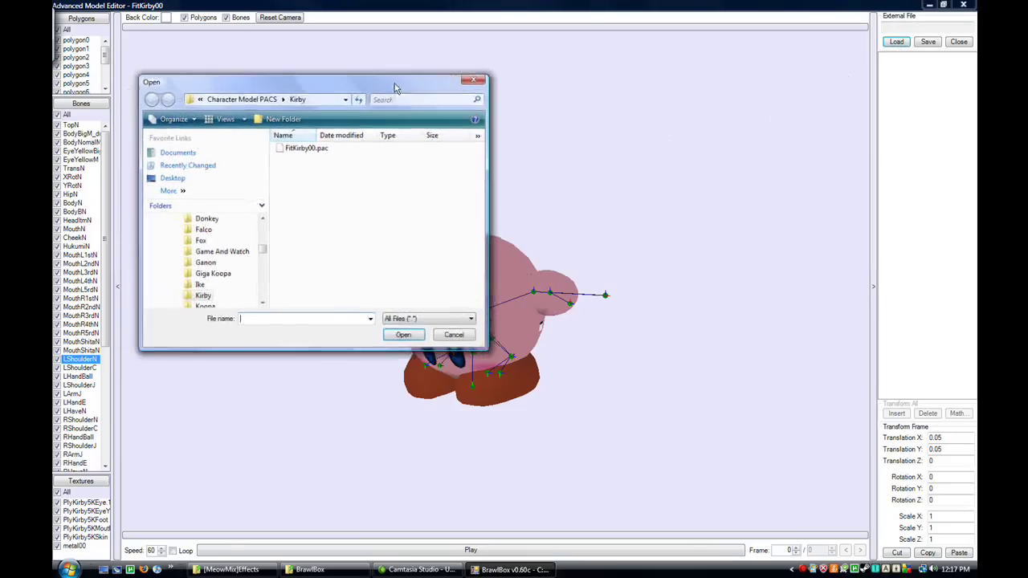
left_click(277, 101)
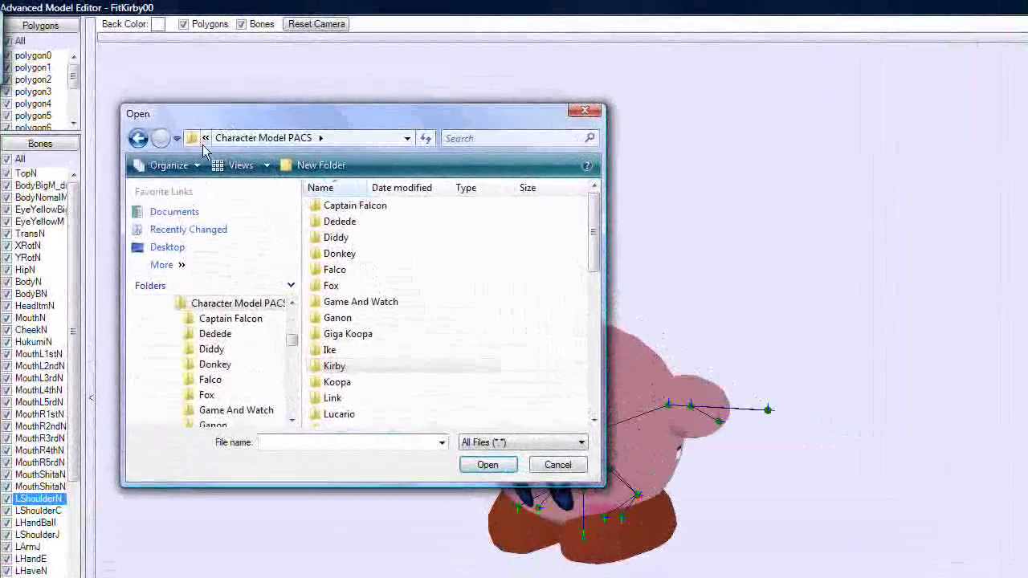
left_click(200, 104)
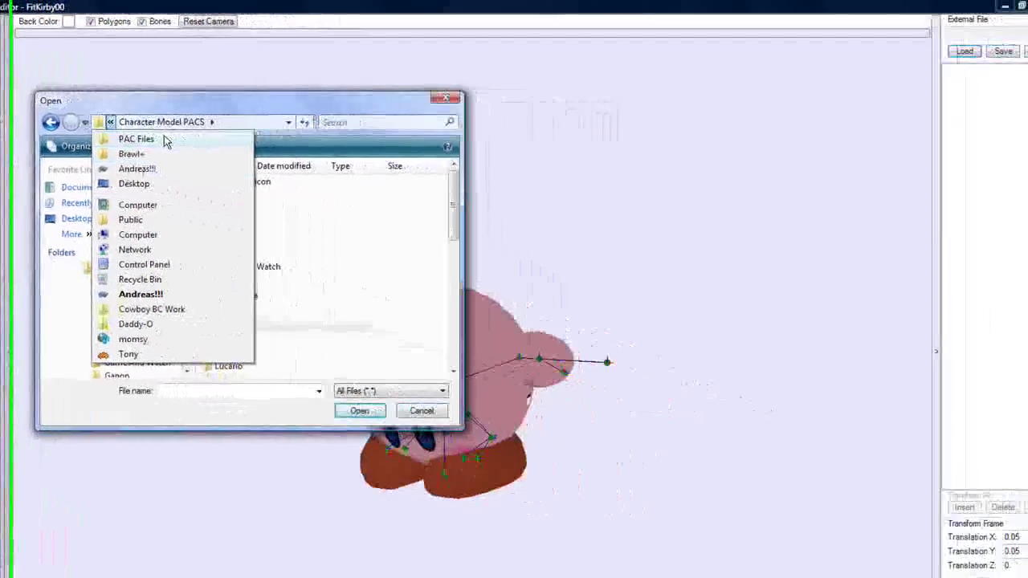
left_click(237, 157)
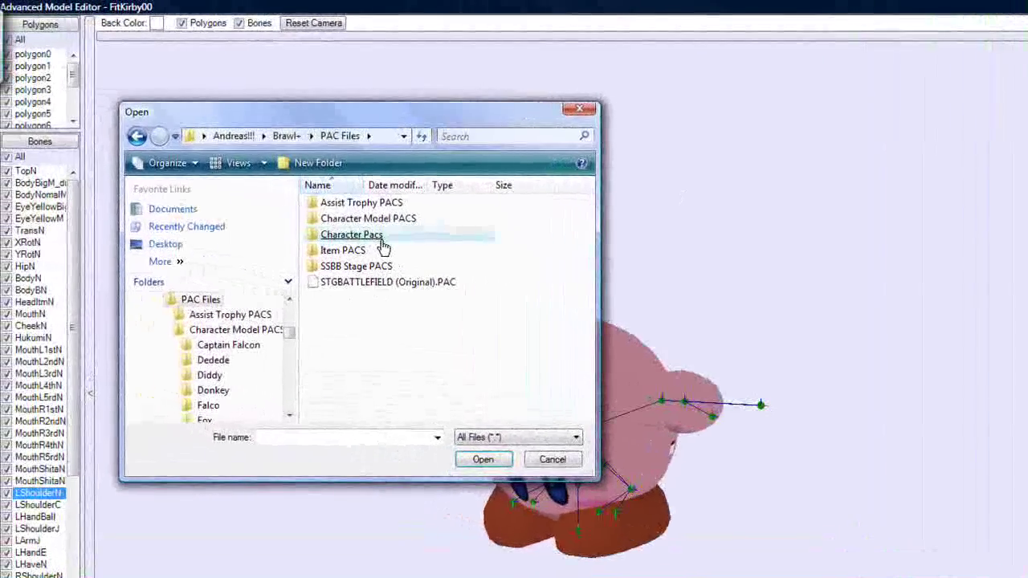
double_click(383, 247)
double_click(337, 237)
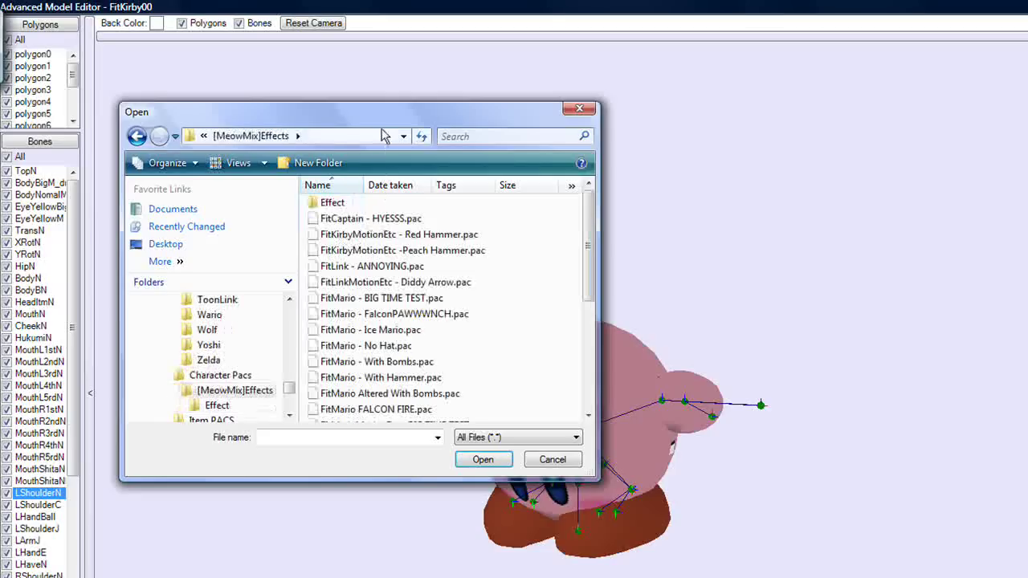
double_click(358, 200)
left_click_drag(590, 209, 581, 277)
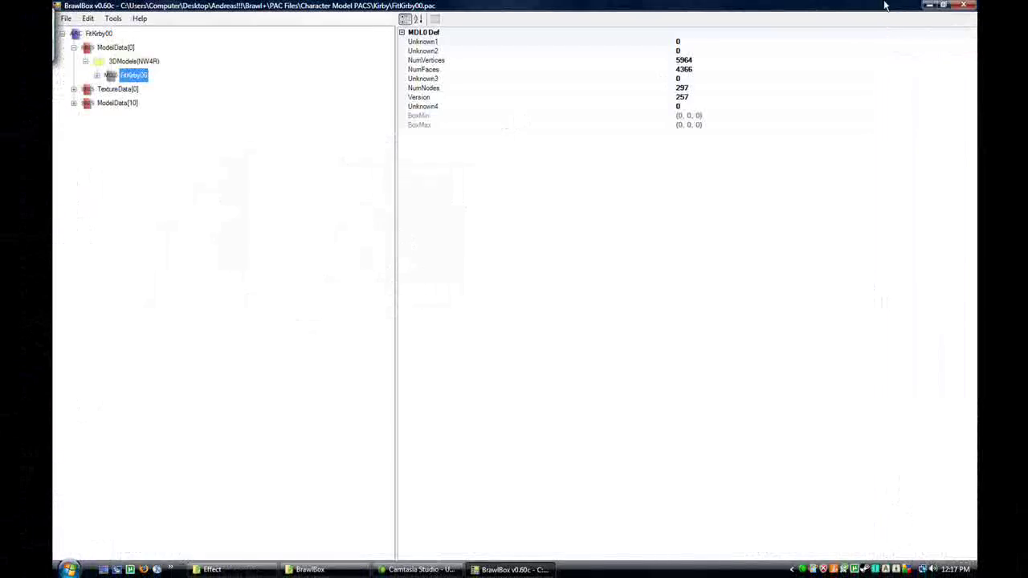
- Copy FitKirbyMotionEtc.pac from the Effect folder in File Explorer to the desktop
left_click(929, 6)
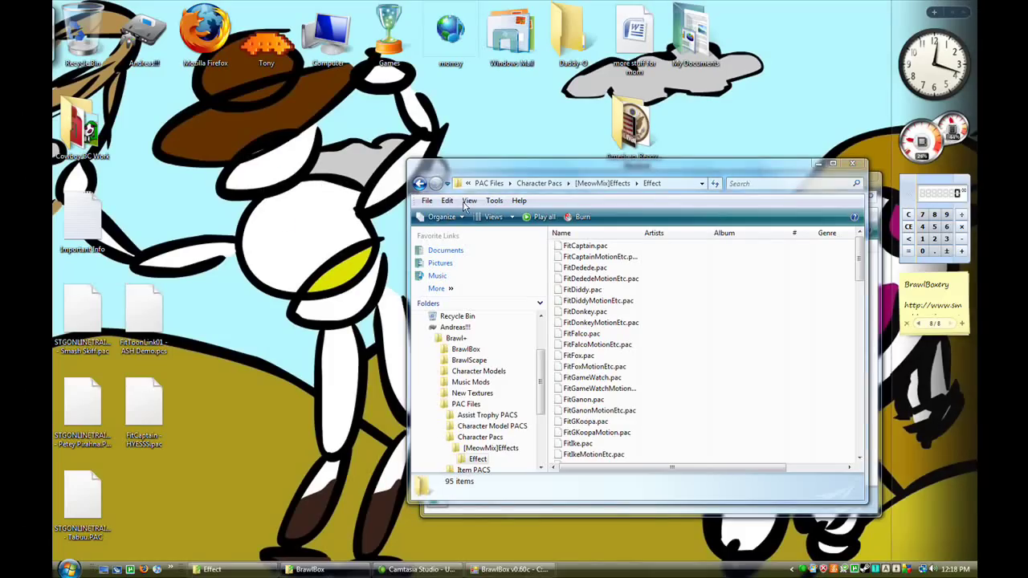
left_click_drag(544, 163, 541, 155)
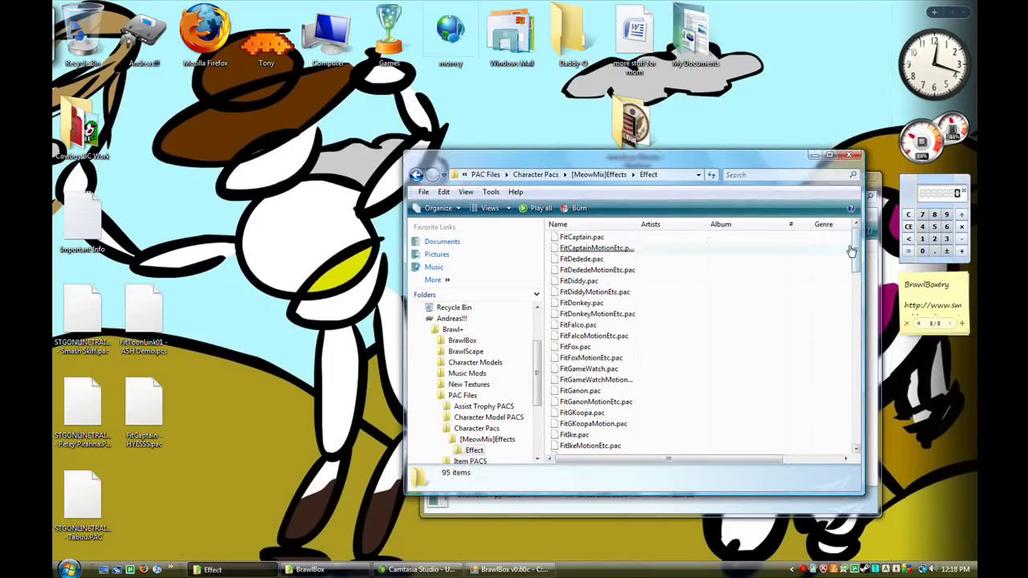
left_click_drag(856, 252, 866, 288)
left_click_drag(594, 281, 330, 285)
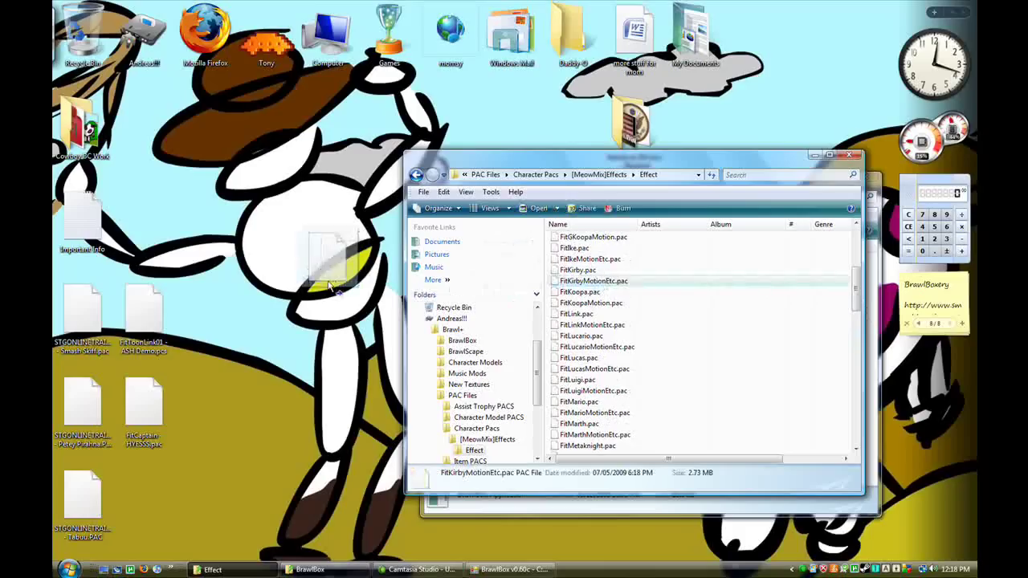
right_click_drag(329, 285, 331, 287)
left_click(345, 291)
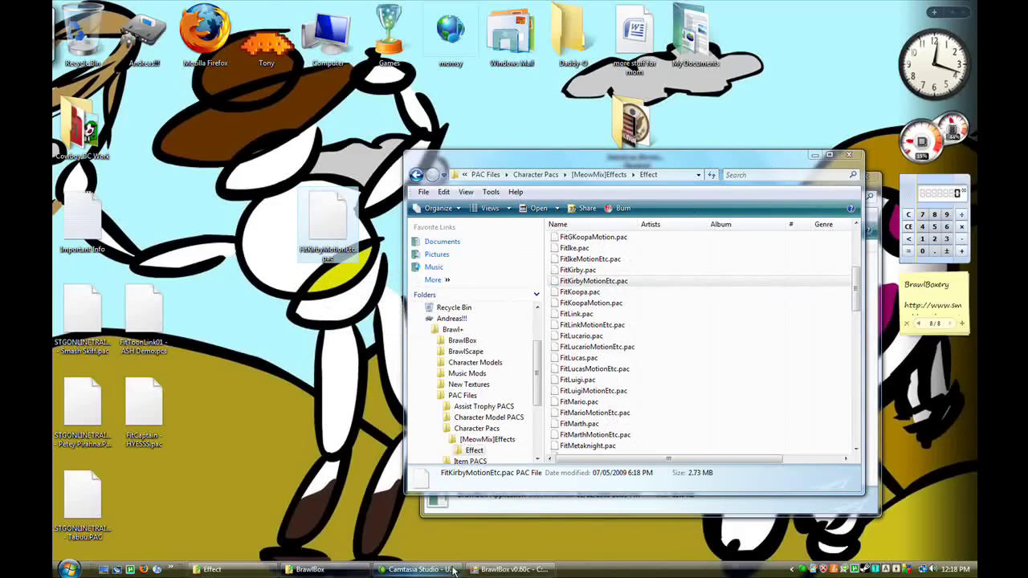
- Switch back to BrawlBox and preview the FitKirby00 model in a maximized model editor
left_click(511, 569)
right_click(131, 78)
left_click(164, 84)
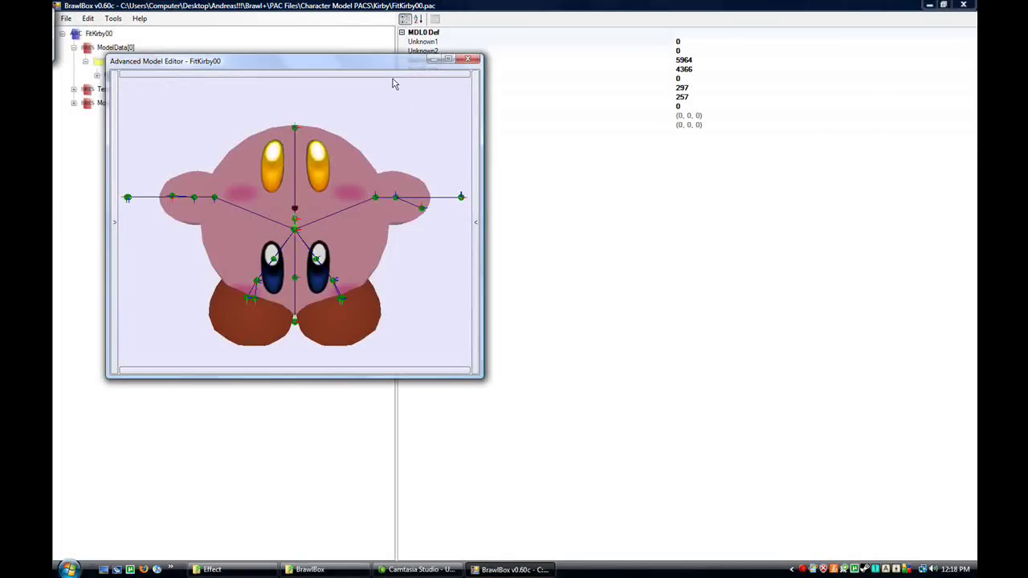
left_click(448, 60)
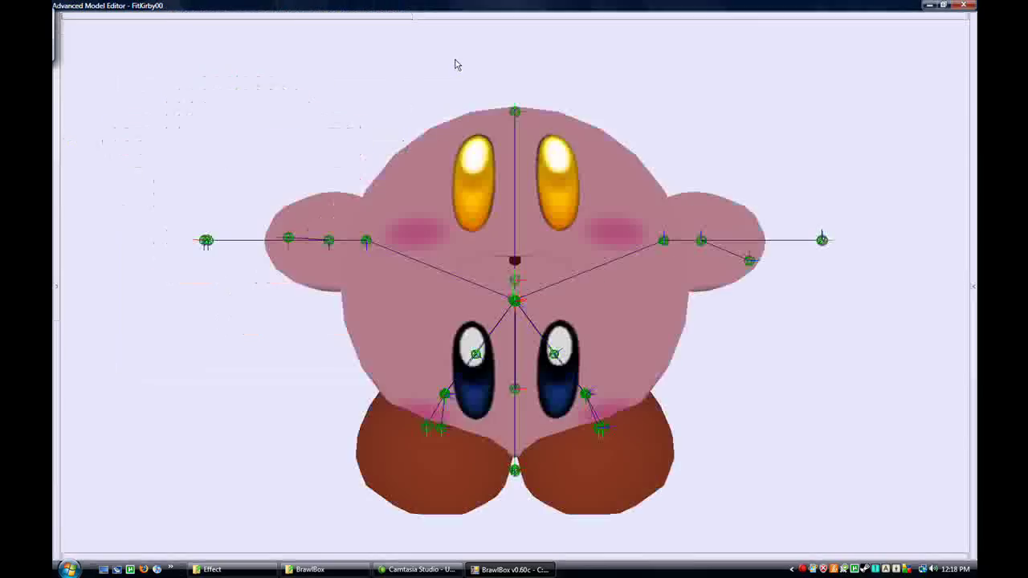
- Reveal the editor's display options, external file, playback and model part lists, and hide the PlyKirby5KEyeYellow.1 texture
left_click(806, 16)
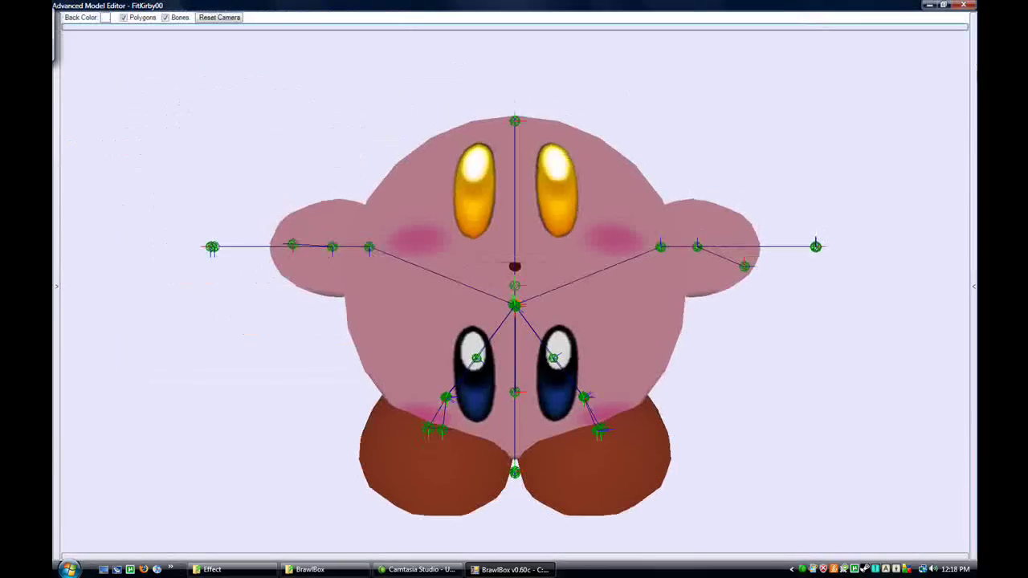
left_click(972, 77)
left_click(333, 556)
left_click(59, 286)
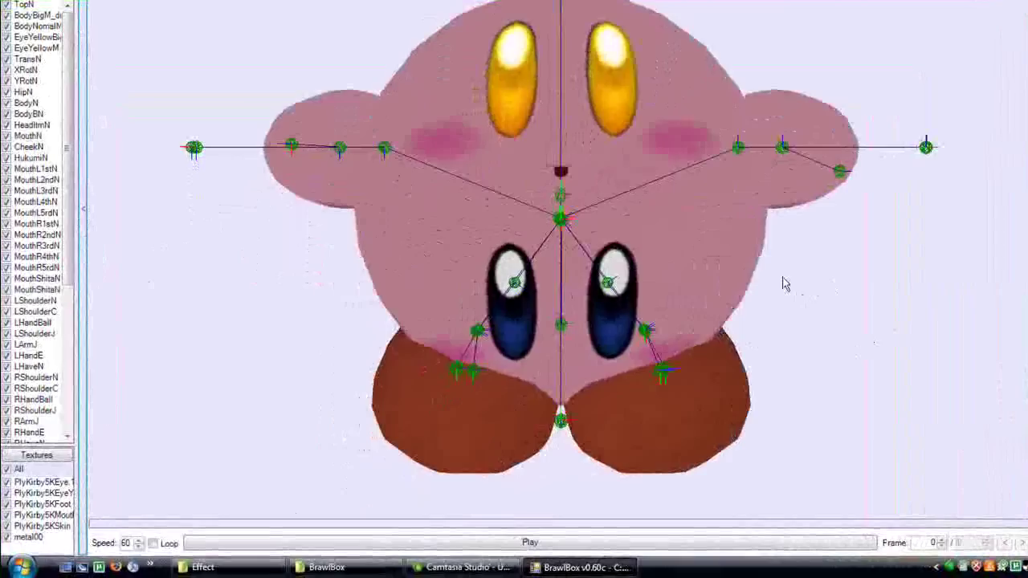
left_click(6, 492)
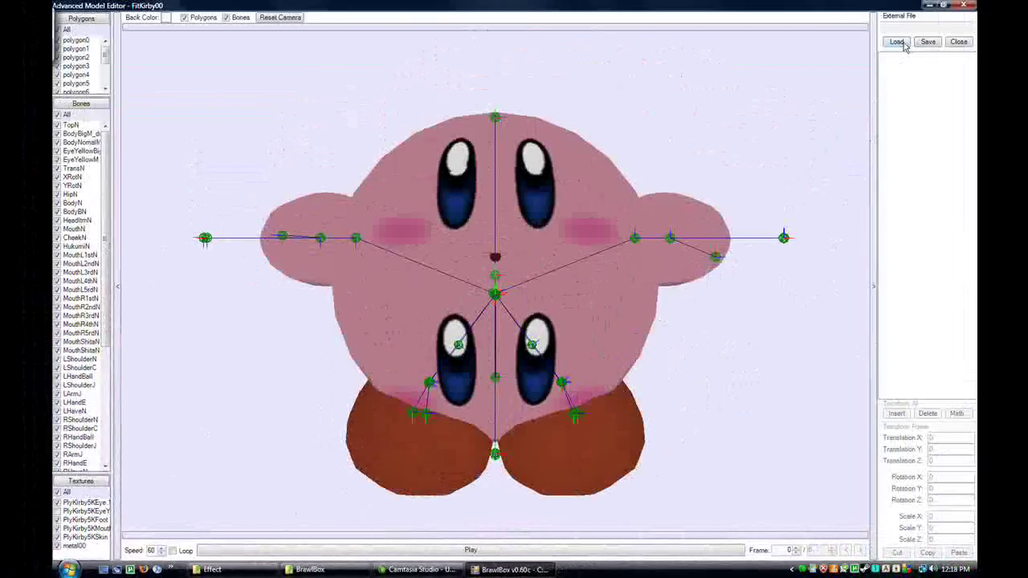
- Load FitKirbyMotionEtc.pac from the Desktop as the external animation file
left_click(900, 42)
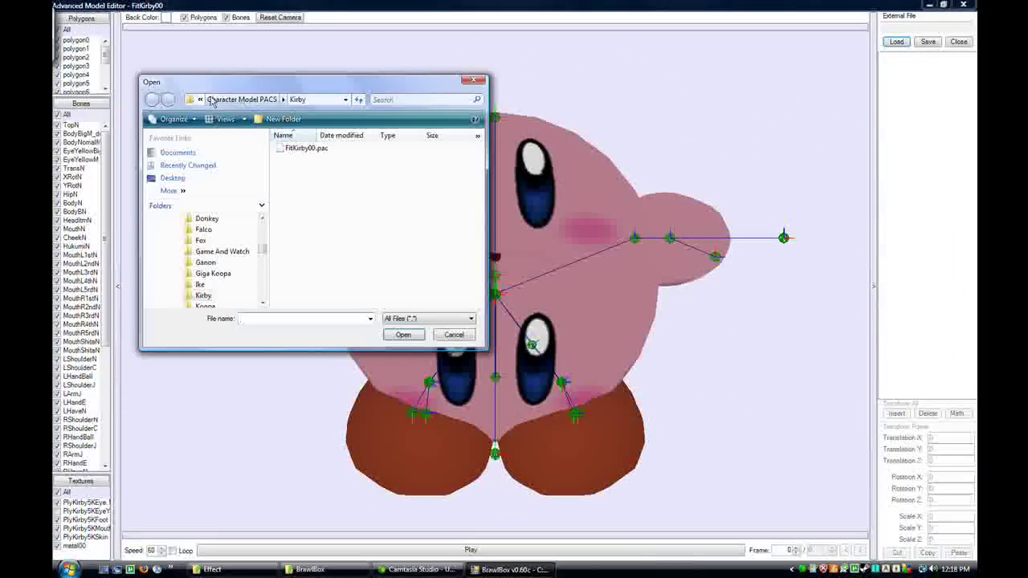
left_click(201, 99)
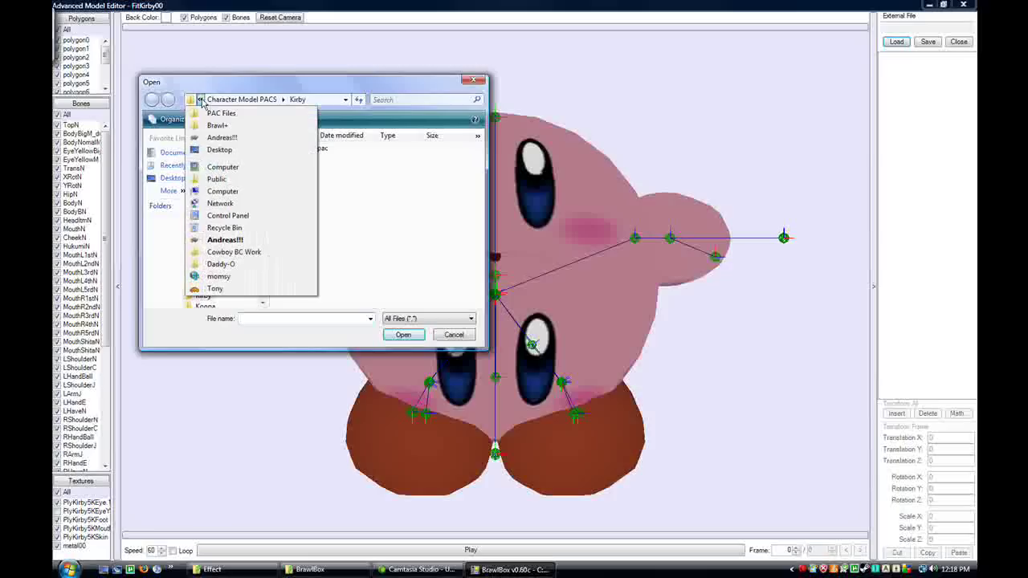
left_click(240, 152)
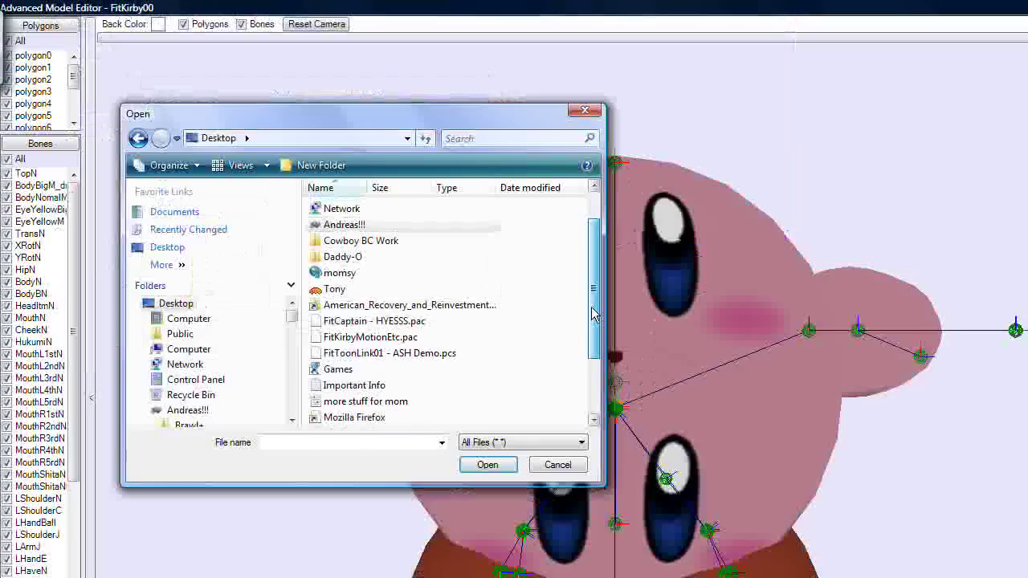
left_click_drag(477, 220, 479, 237)
left_click_drag(593, 328, 592, 337)
left_click(383, 297)
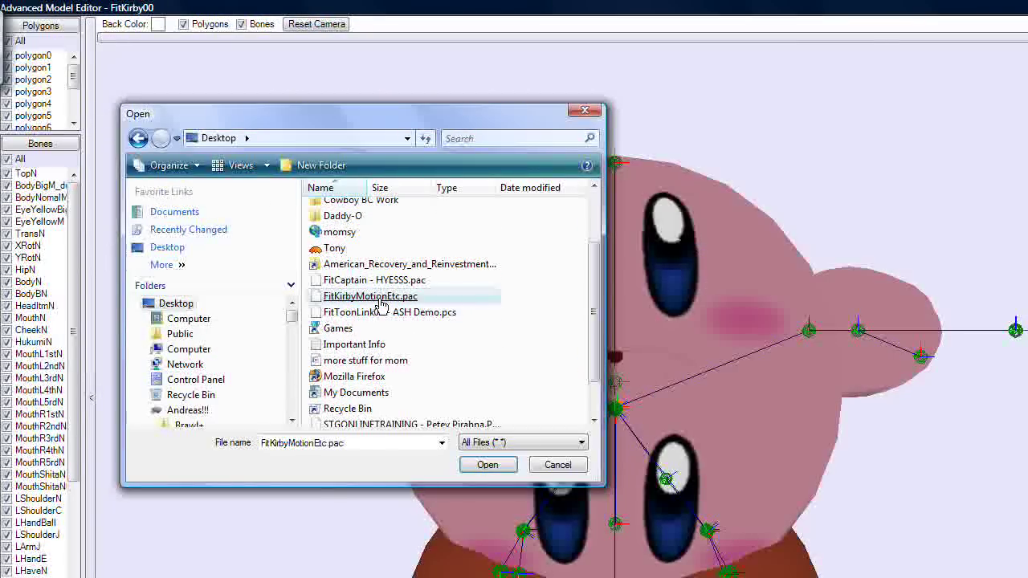
double_click(380, 297)
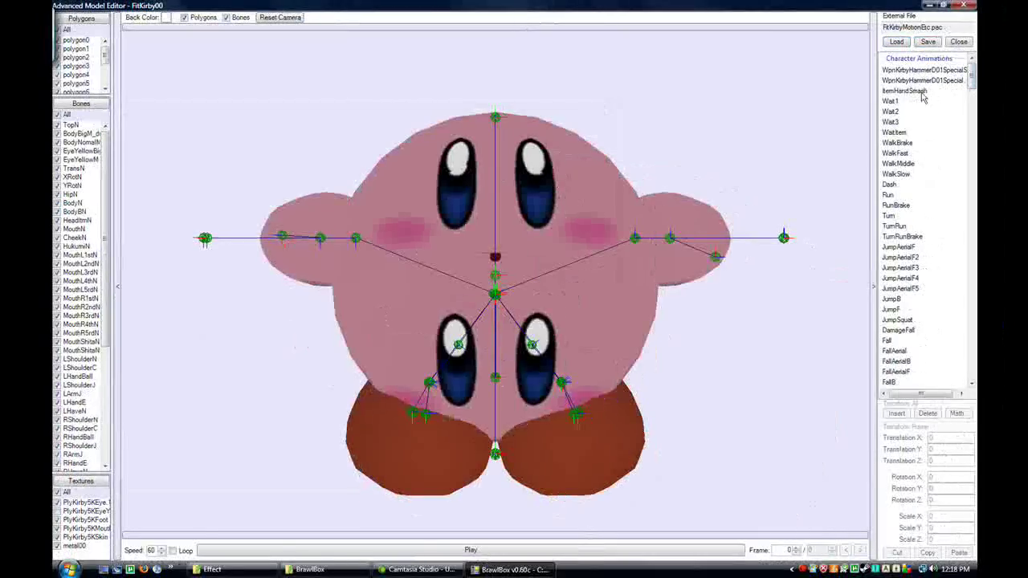
- Sample Kirby's character animations, select JumpB, and play it back twice while viewing the model from an angle
left_click(922, 92)
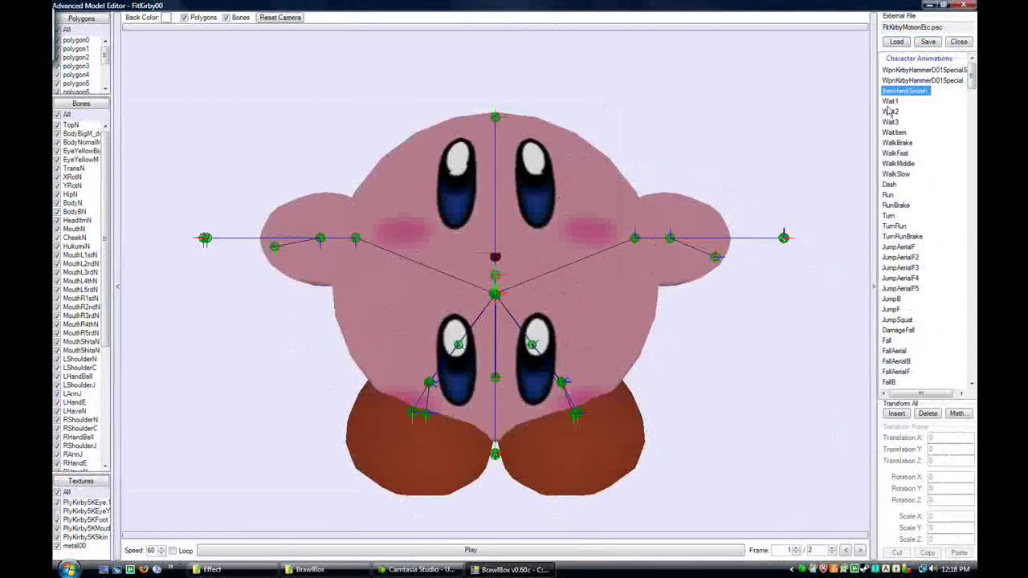
left_click(881, 174)
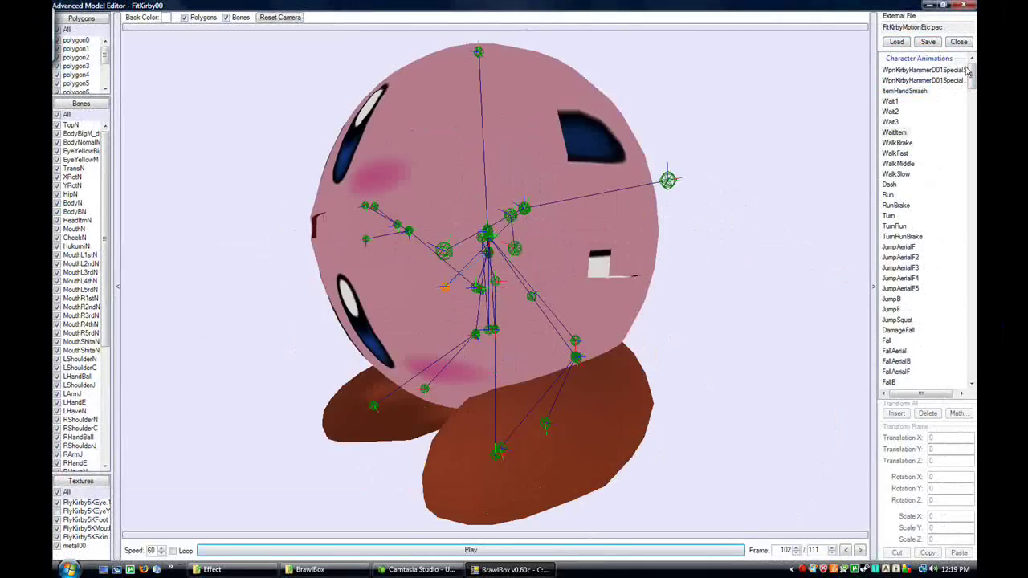
mouse_move(971, 76)
left_mouse_down()
mouse_move(972, 125)
mouse_move(972, 95)
left_mouse_up()
left_click(897, 115)
left_click_drag(668, 453, 690, 435)
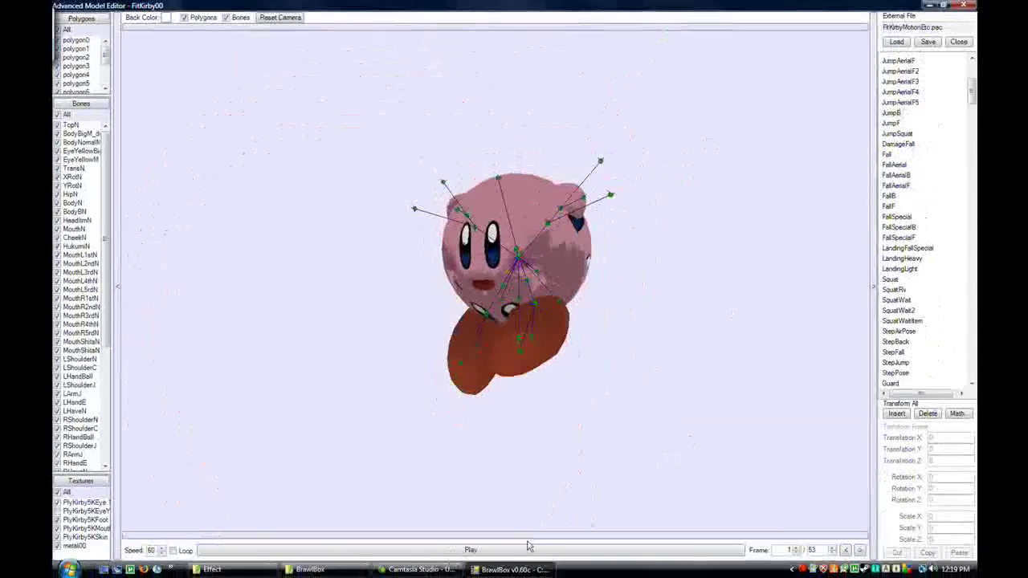
left_click(522, 550)
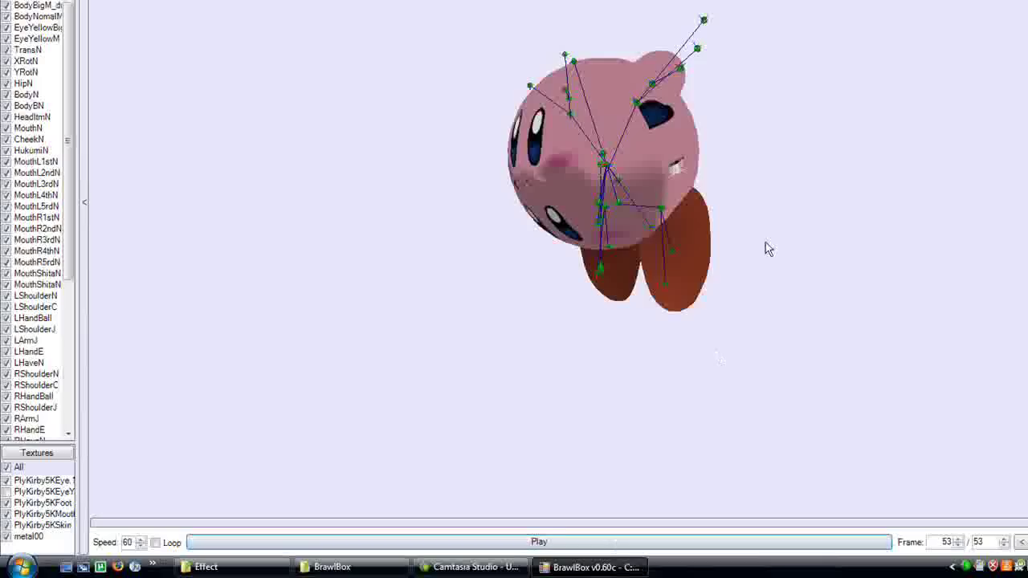
left_click(502, 549)
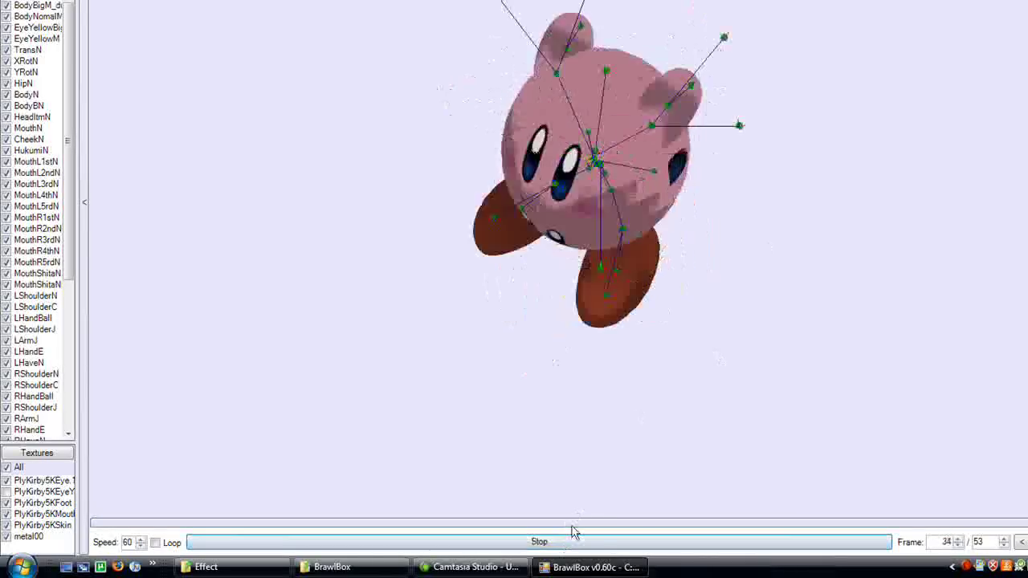
left_click_drag(869, 201, 851, 183)
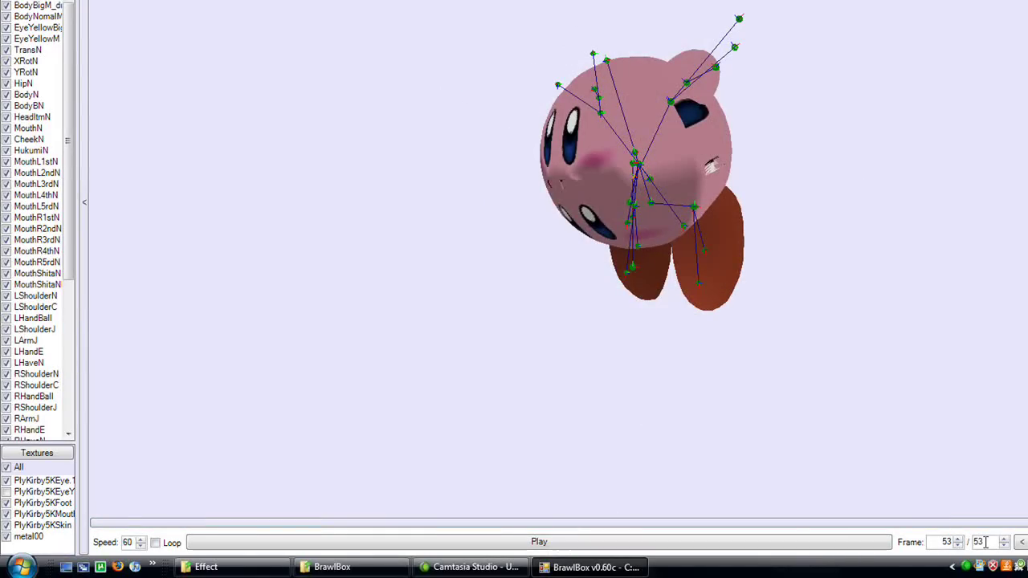
- Step backward and forward through the JumpB animation's frames and stop at frame 25
left_click(958, 545)
left_click(958, 545)
left_click(958, 545)
left_click(958, 545)
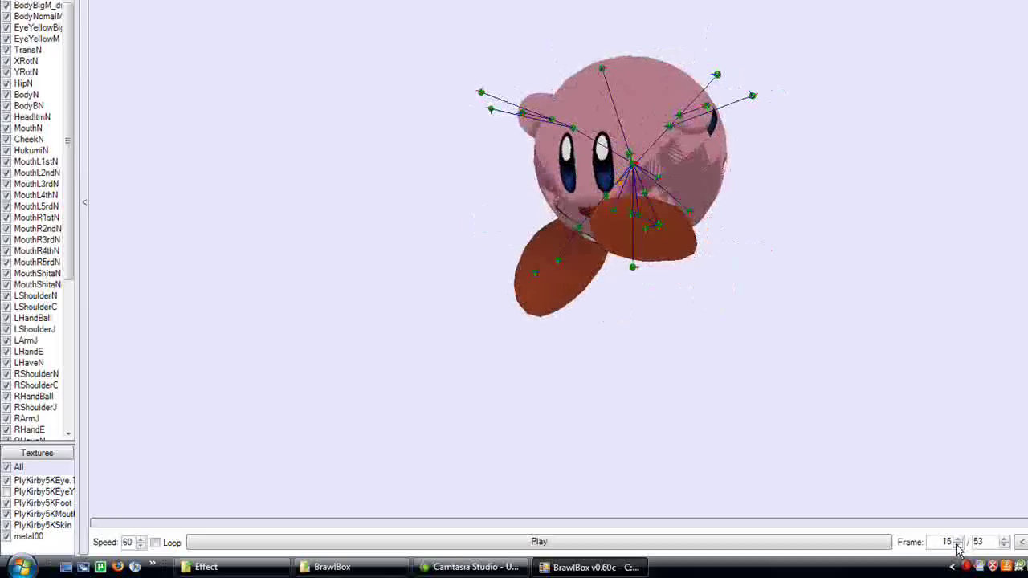
left_click(957, 540)
left_click(957, 540)
left_click(958, 540)
left_click(957, 540)
left_click(957, 540)
left_click(957, 540)
left_click(957, 540)
left_click(957, 540)
left_click(957, 541)
left_click(957, 540)
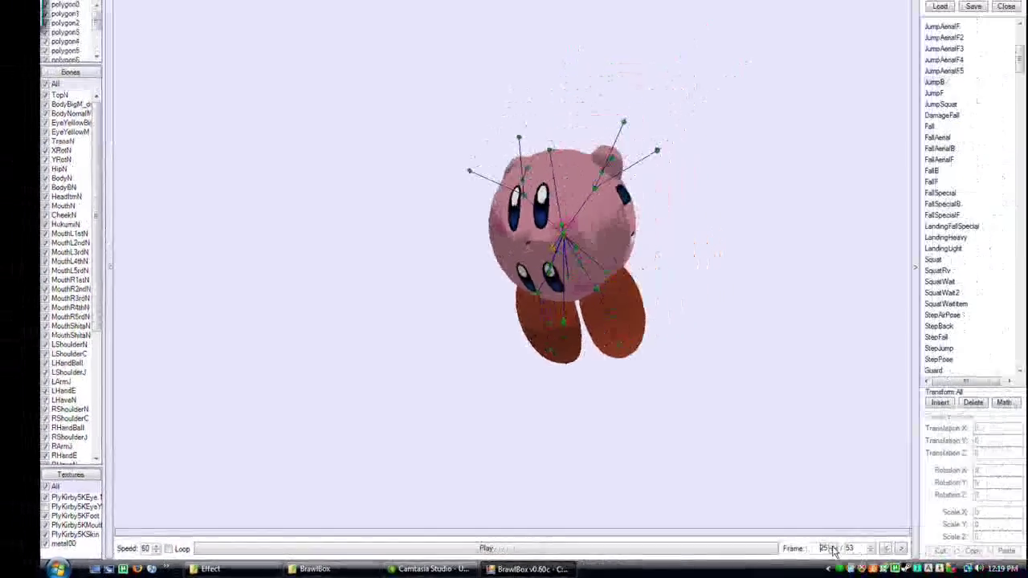
key("Down")
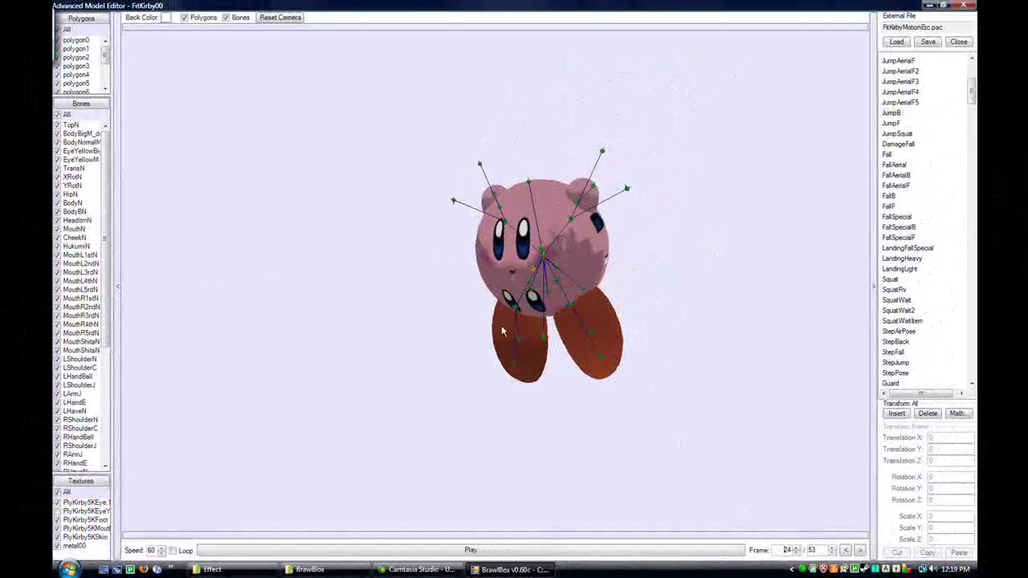
left_click(797, 551)
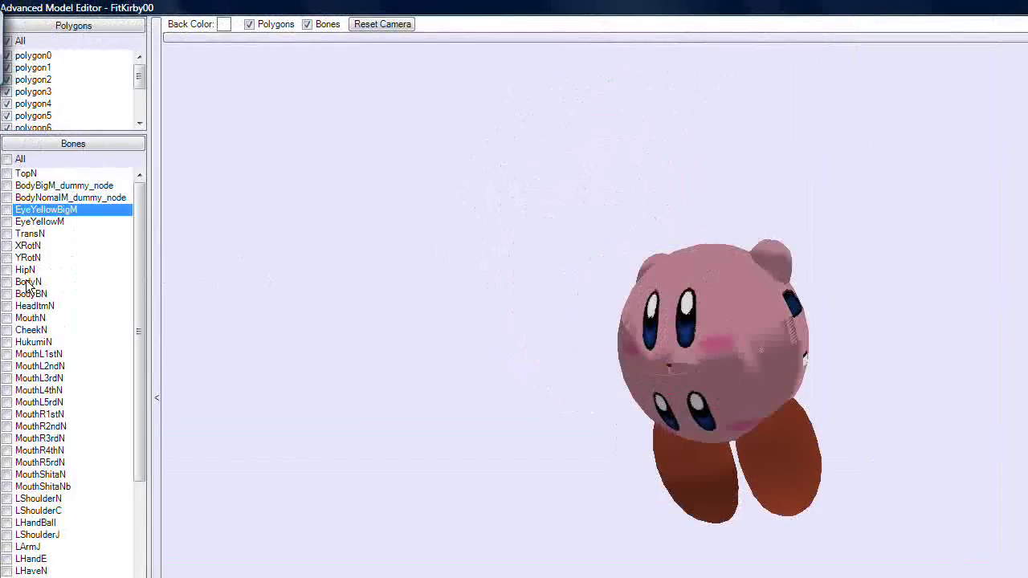
- Select the HipN bone, copy its frame 25 transform, and paste it into frame 26
left_click(37, 272)
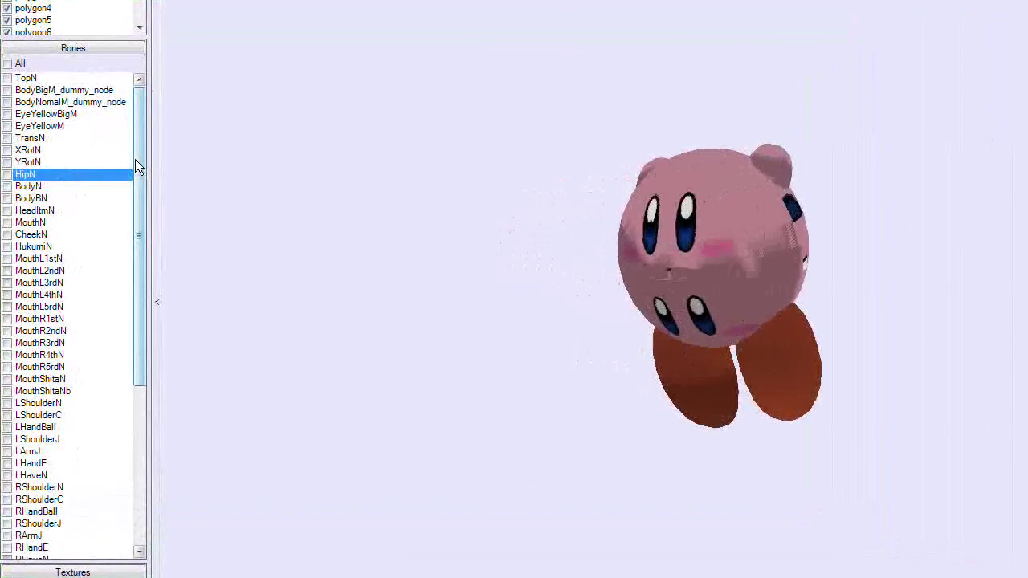
left_click(65, 523)
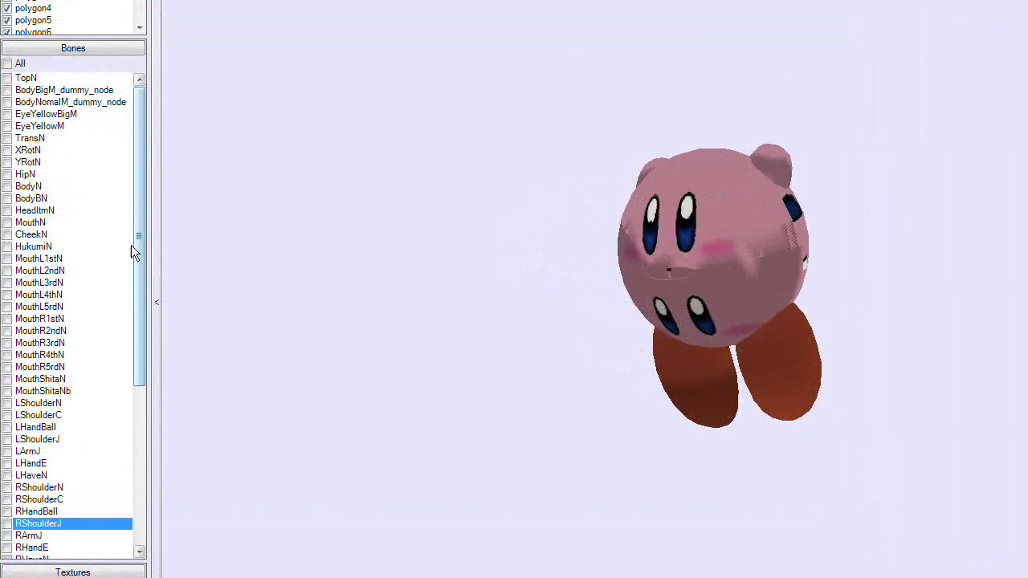
left_click(38, 175)
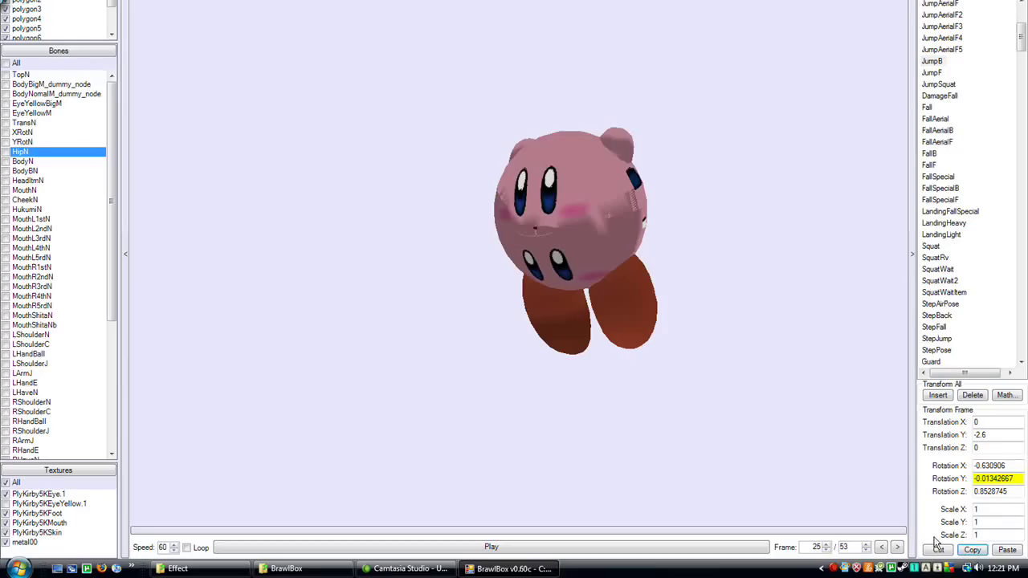
left_click(826, 544)
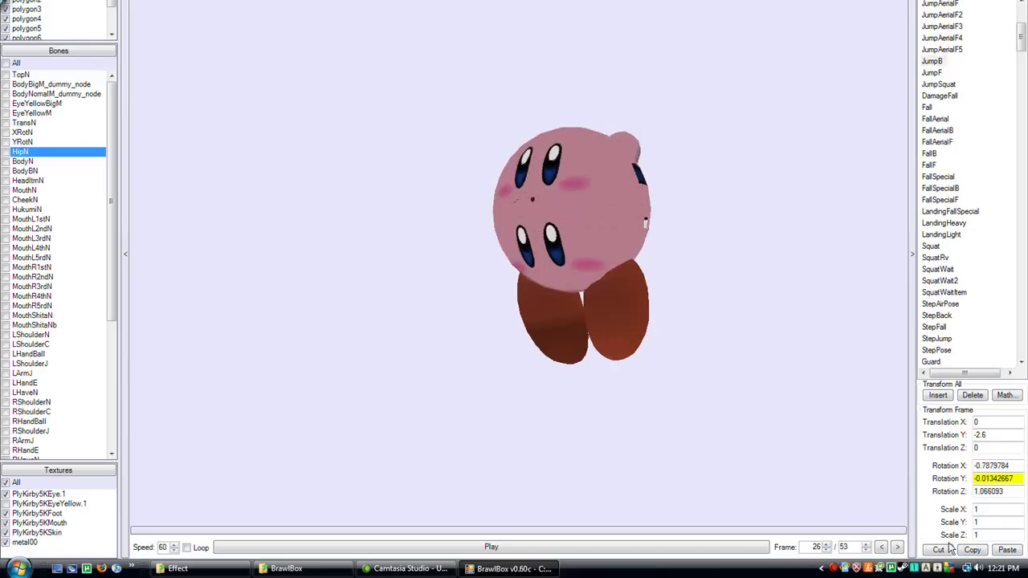
left_click(1007, 550)
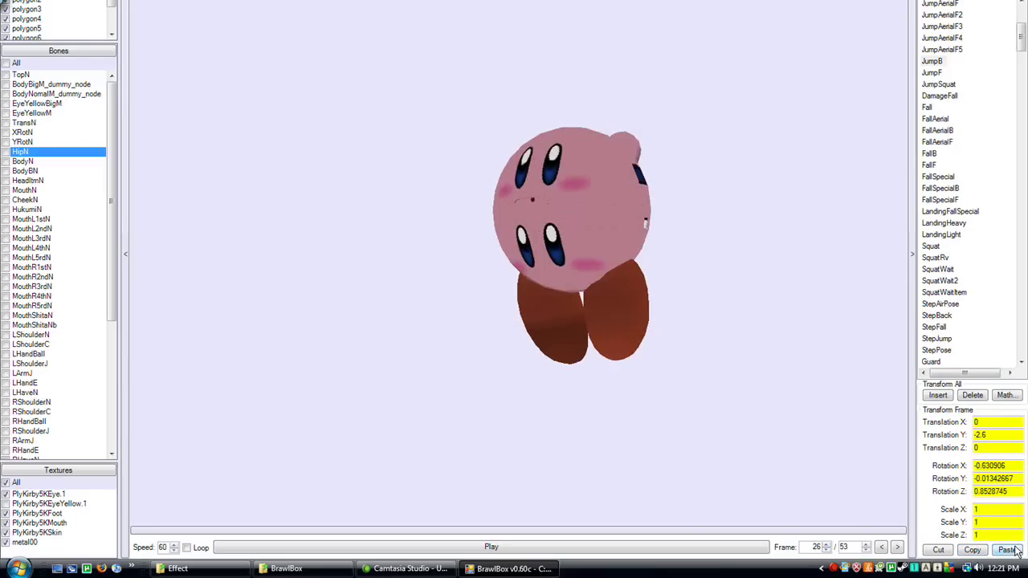
- Paste the copied HipN transform into each JumpB frame from 27 through 53, and play back the animation
left_click(825, 545)
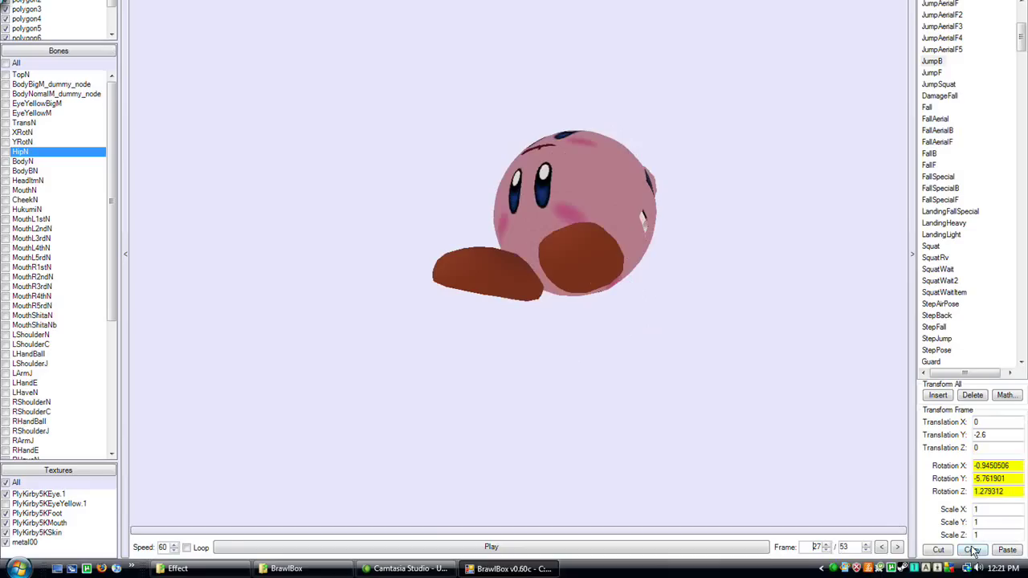
left_click(897, 547)
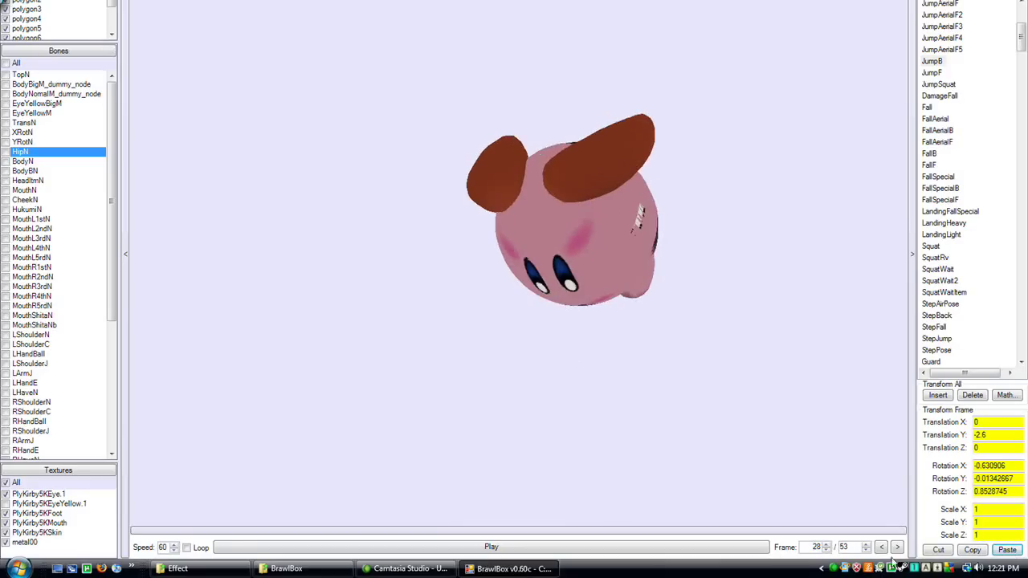
left_click(826, 546)
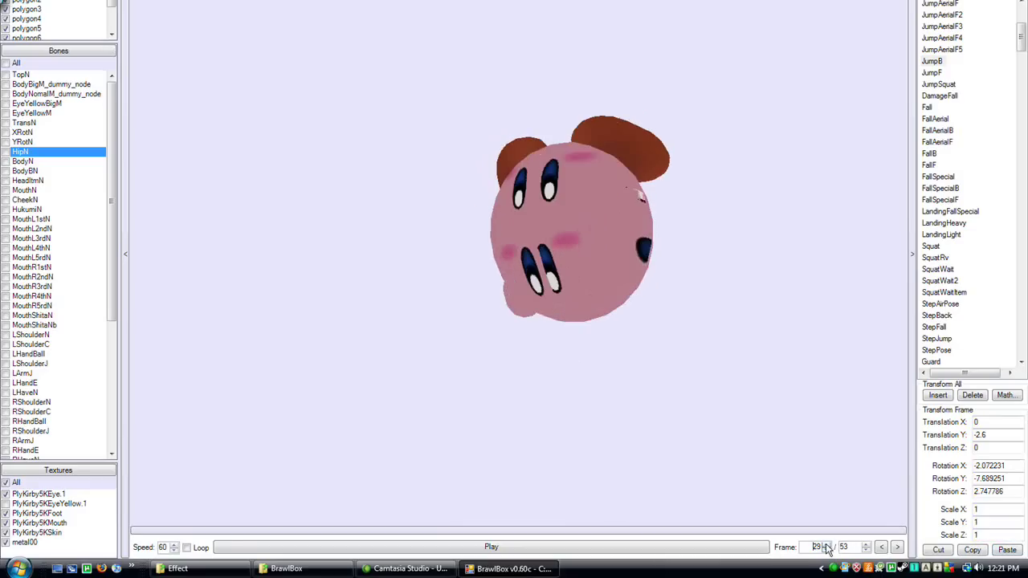
left_click(1006, 550)
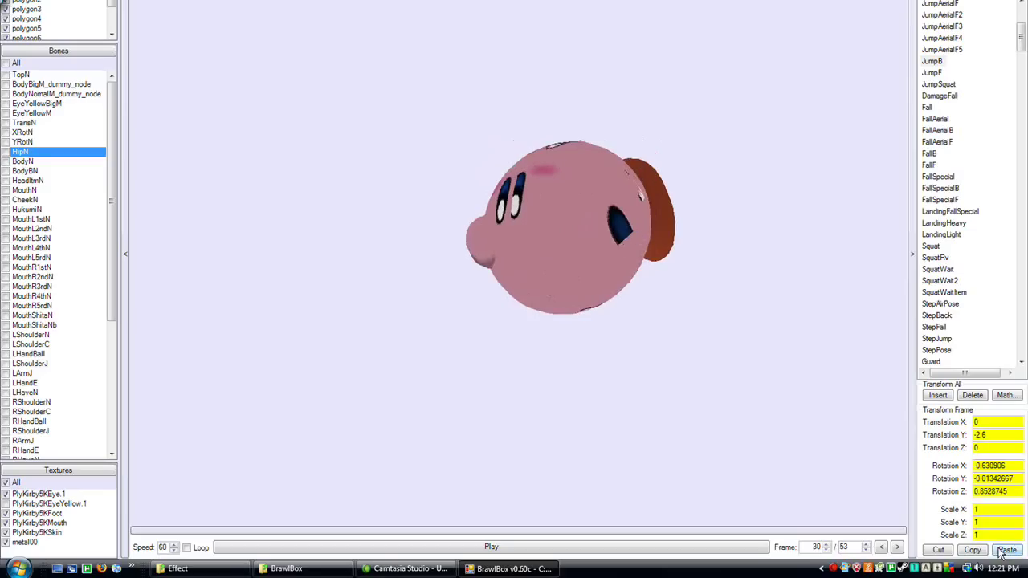
left_click(826, 544)
left_click(1006, 550)
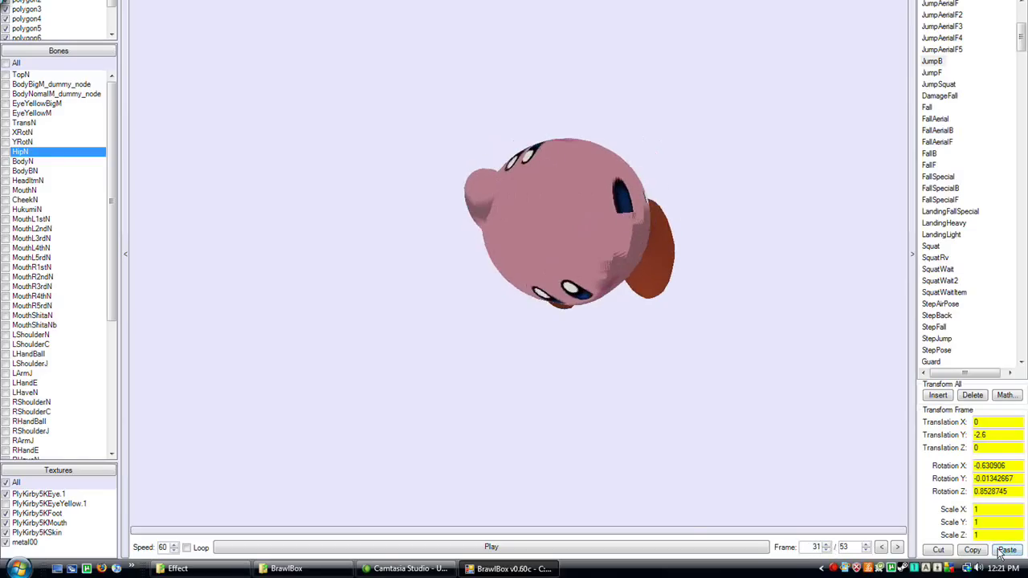
left_click(826, 544)
left_click(1004, 550)
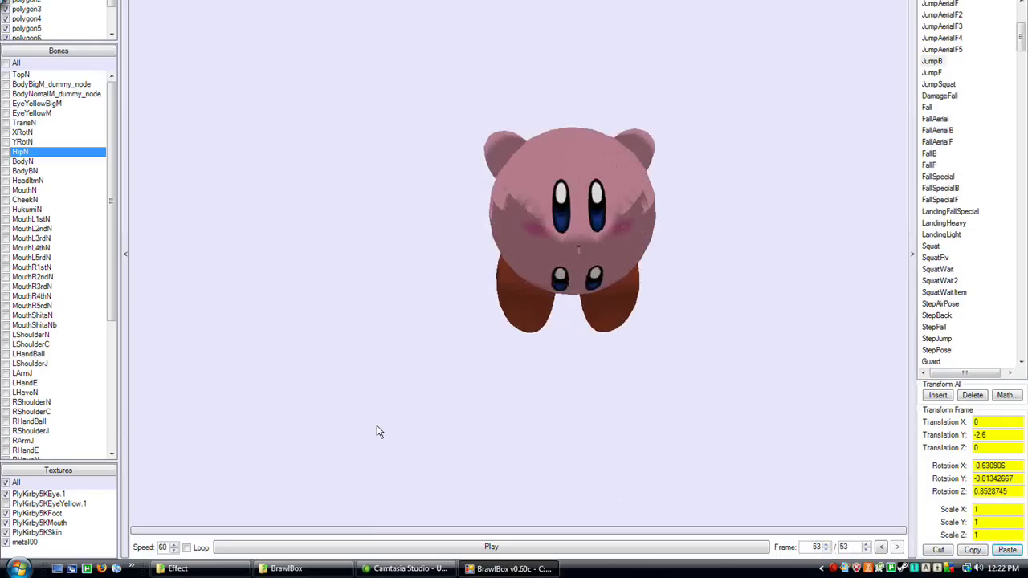
left_click(652, 547)
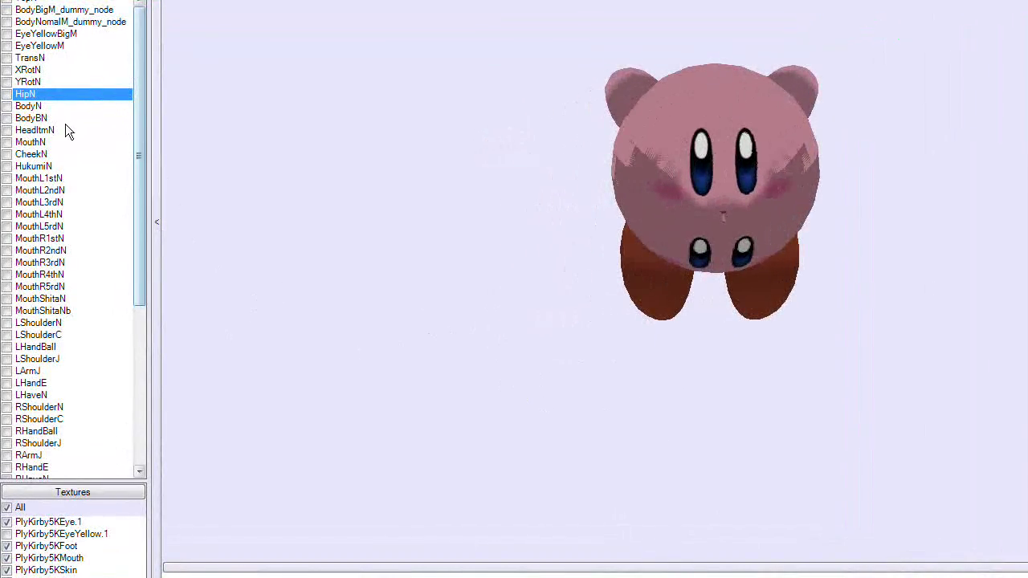
- Select the BodyN bone, copy its frame 25 transform, and paste it into each frame from 26 through 53
left_click(38, 107)
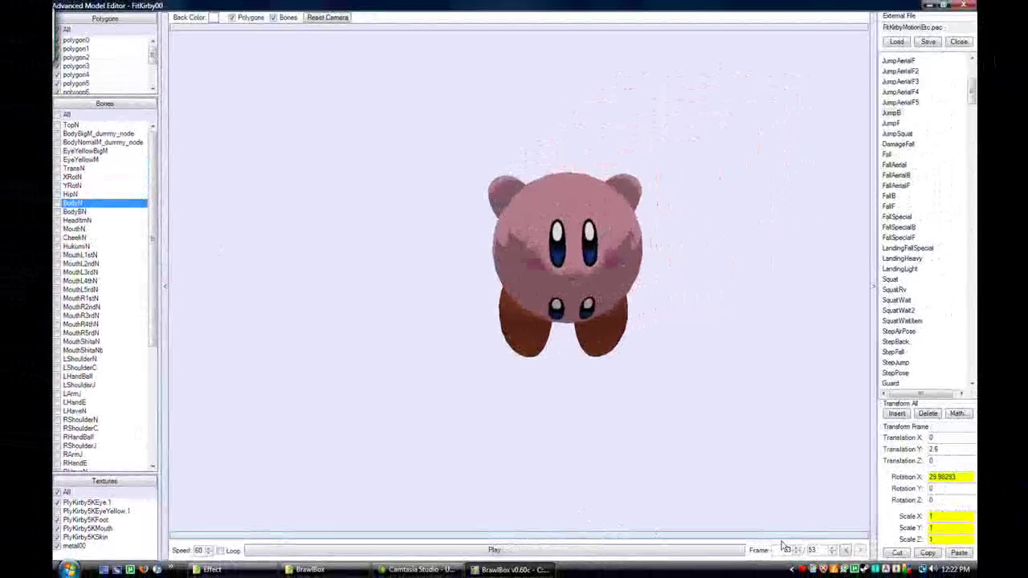
left_click_drag(814, 555, 827, 556)
type("25")
key("Return")
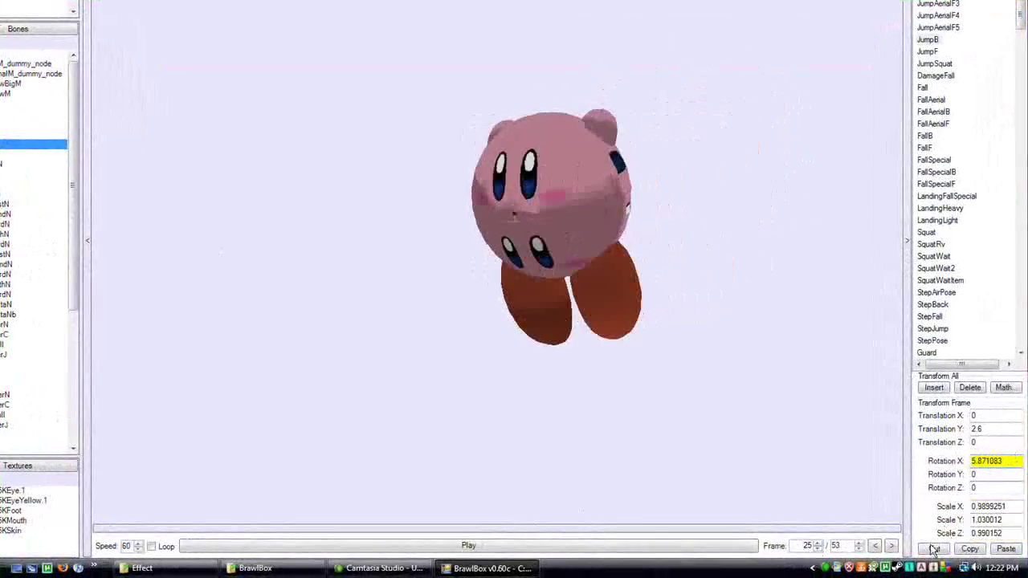
left_click(969, 549)
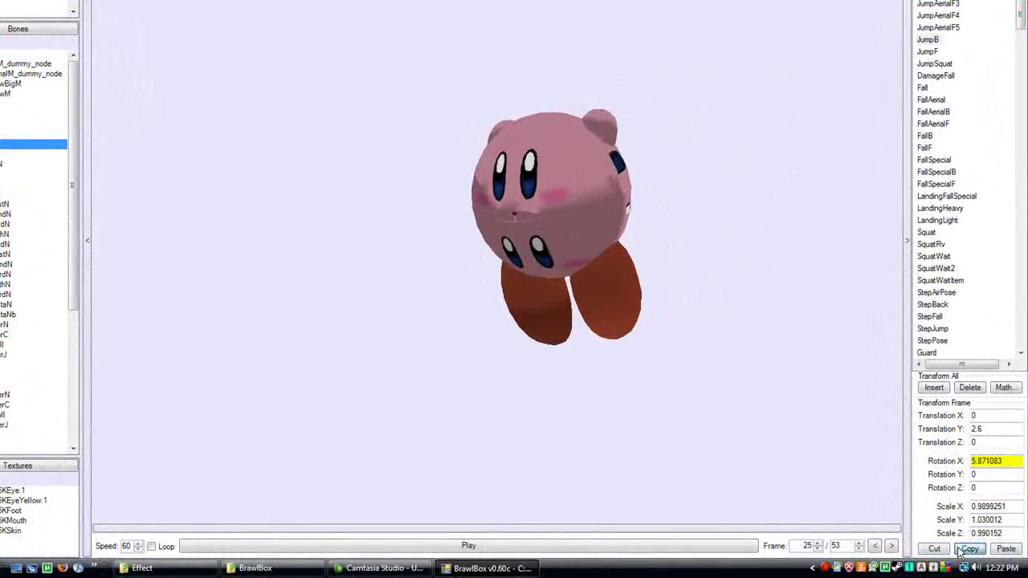
left_click(818, 543)
left_click(1005, 548)
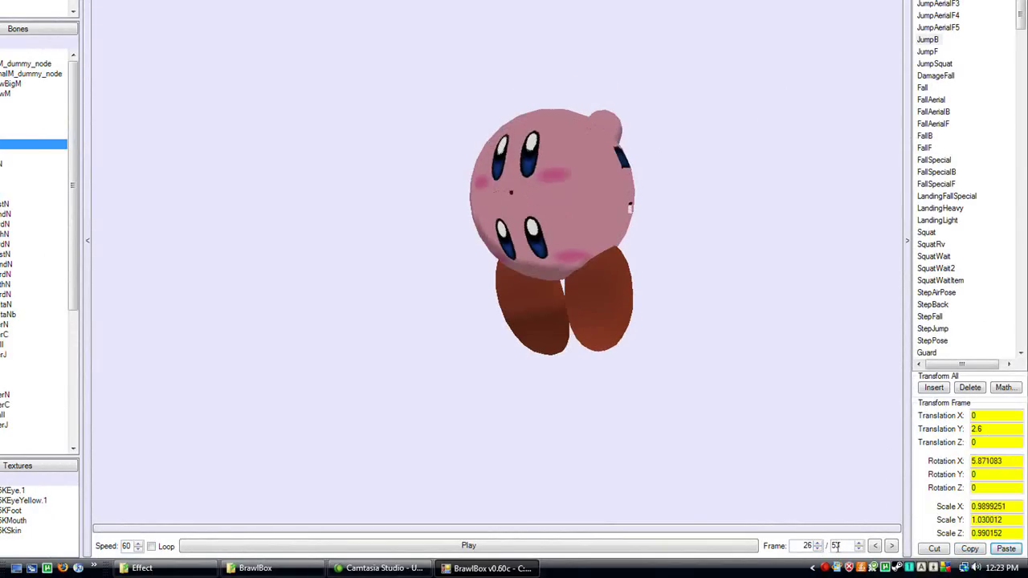
left_click(818, 543)
left_click(1010, 549)
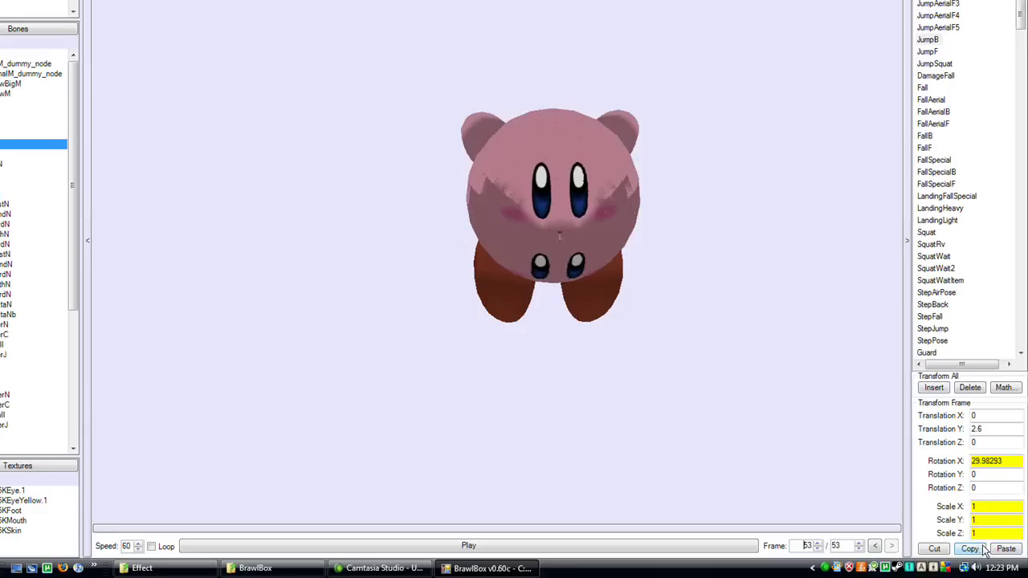
left_click(1000, 549)
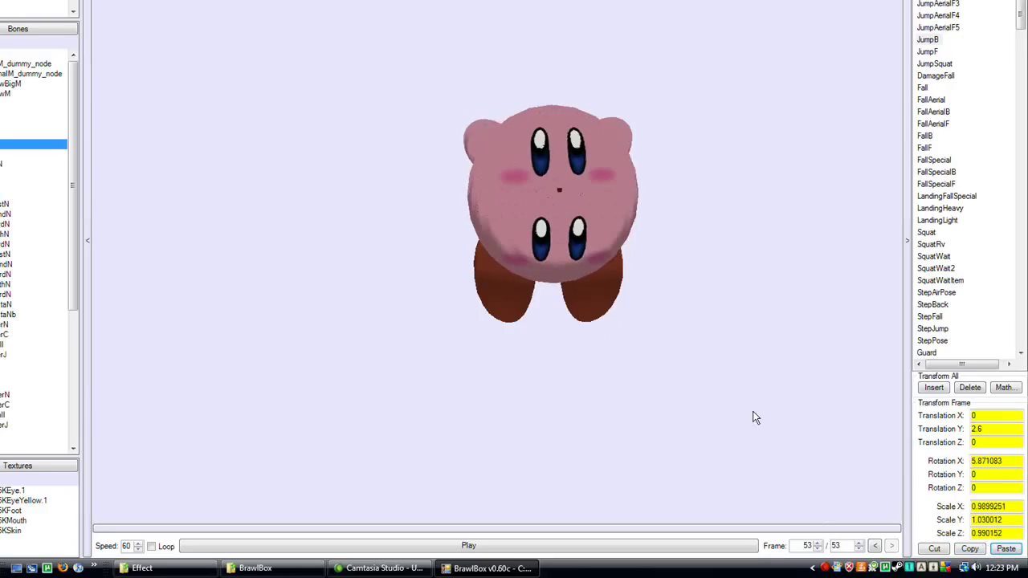
- Play back the JumpB animation to check the edited motion, stop it partway, and step forward to frame 25
left_click(631, 547)
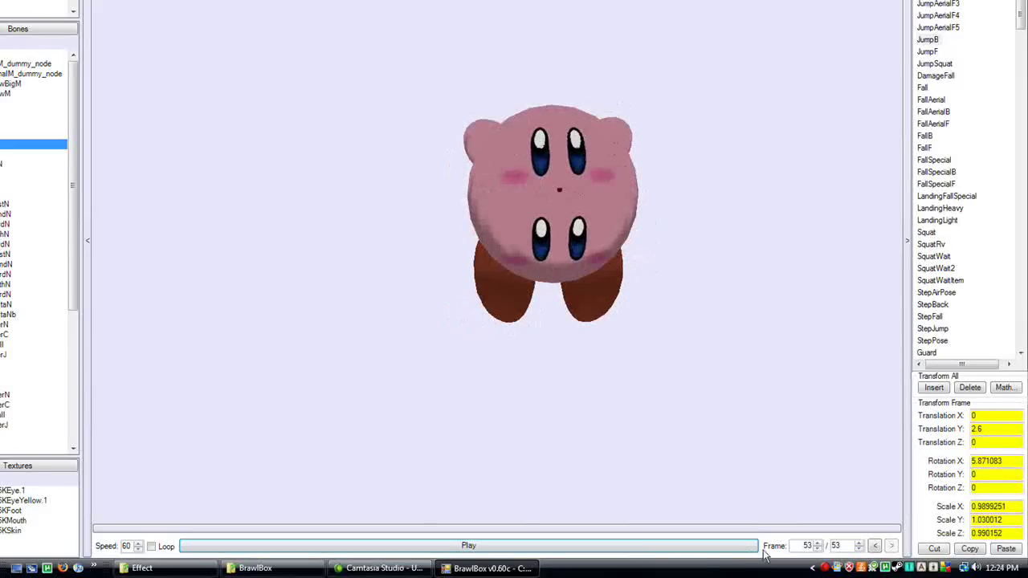
left_click(739, 548)
left_click(739, 548)
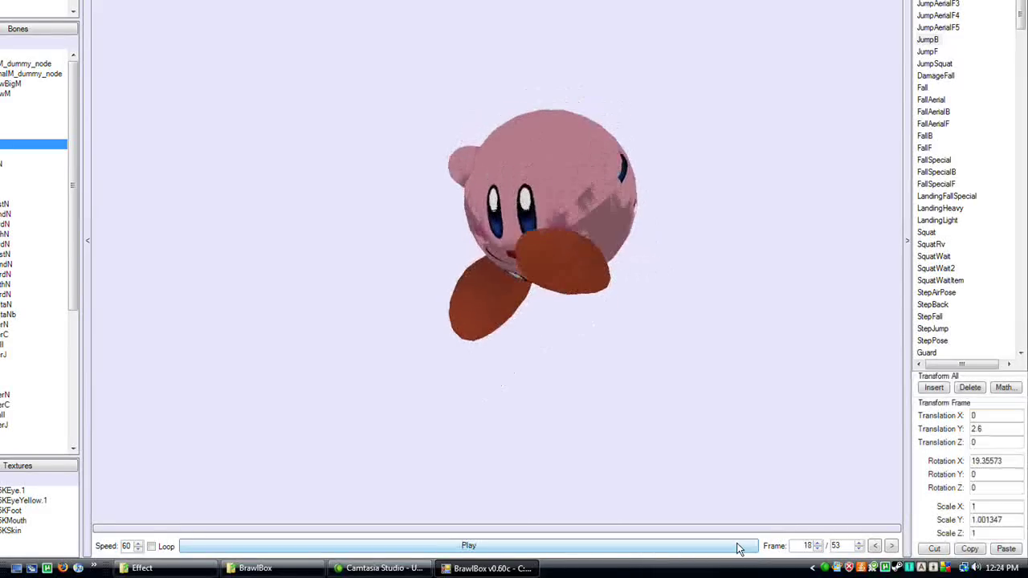
left_click(817, 548)
left_click(818, 546)
left_click(818, 545)
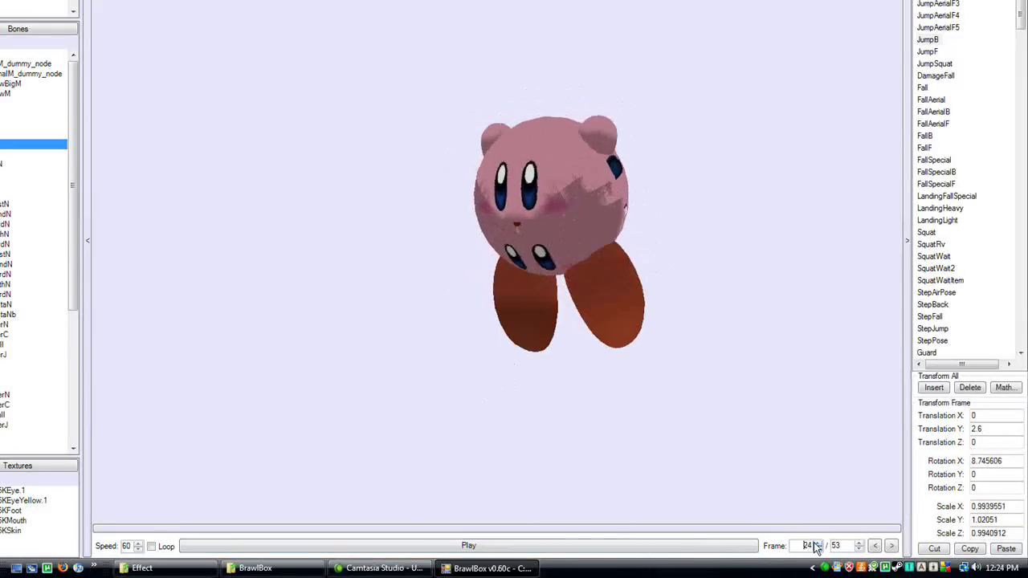
left_click(817, 545)
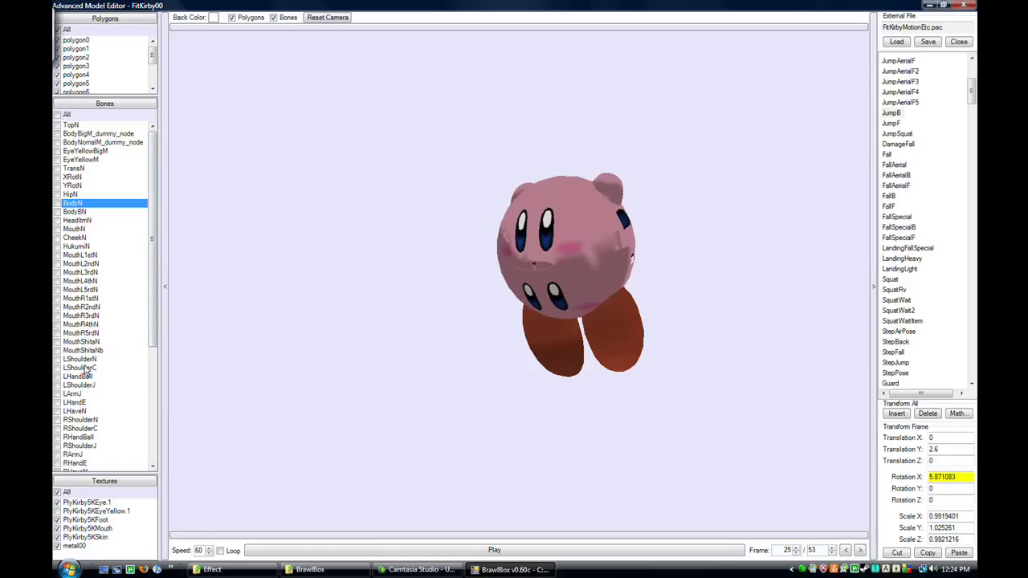
- Select the RShoulderJ bone, copy its frame 25 transform, and paste it into frames 26 and 27
left_click(69, 447)
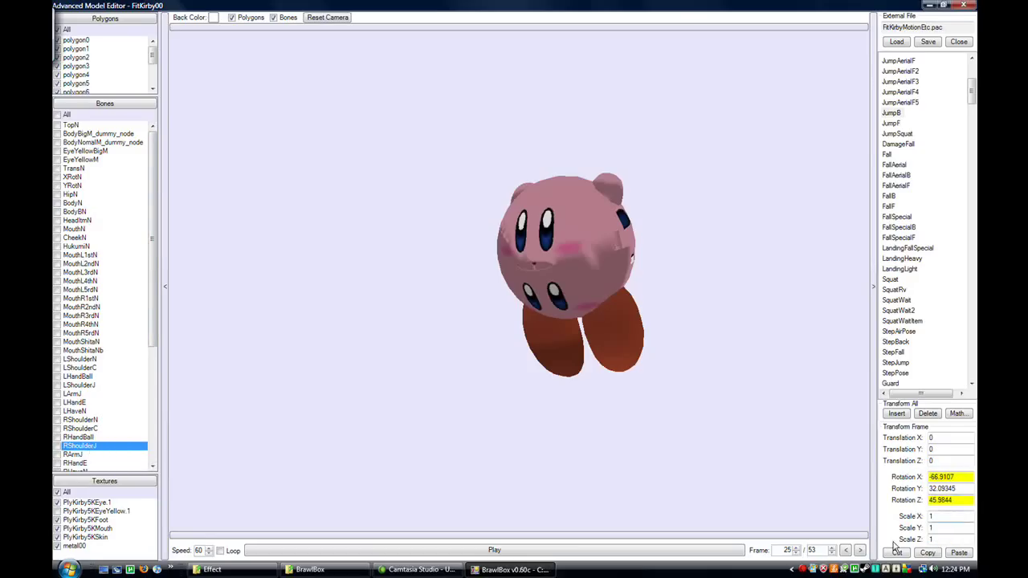
left_click(928, 553)
left_click(795, 548)
left_click(958, 553)
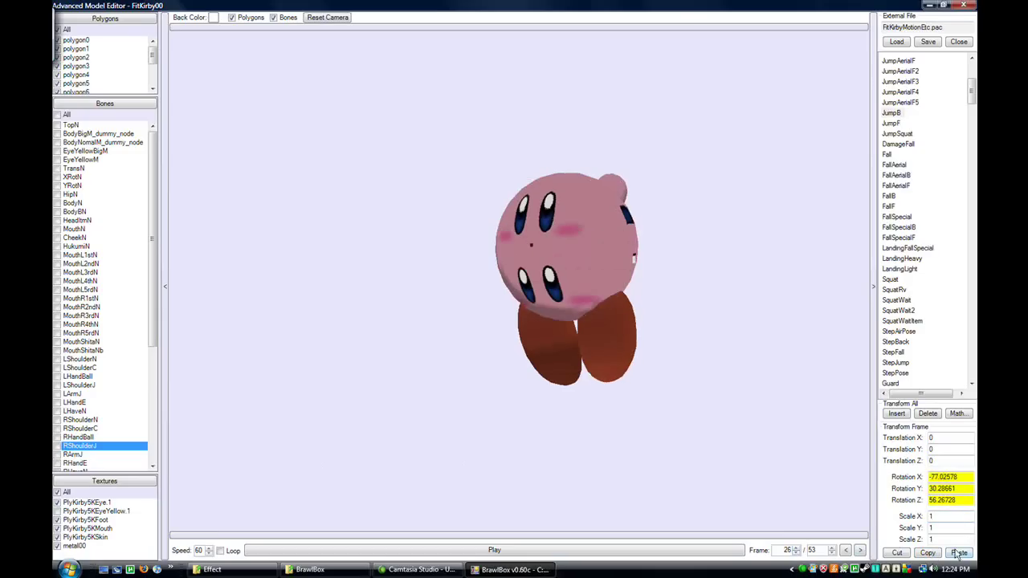
left_click(797, 548)
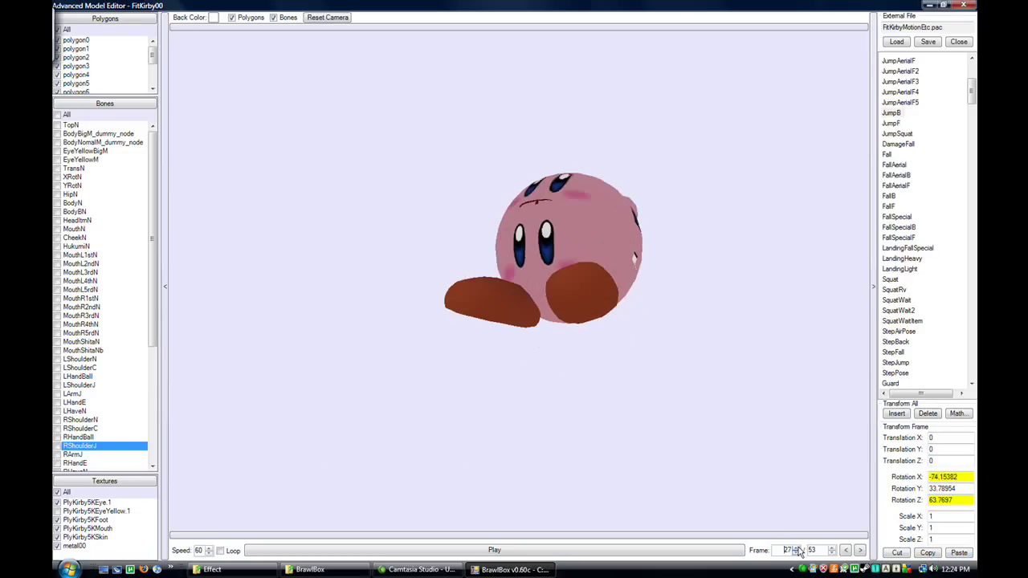
left_click(958, 553)
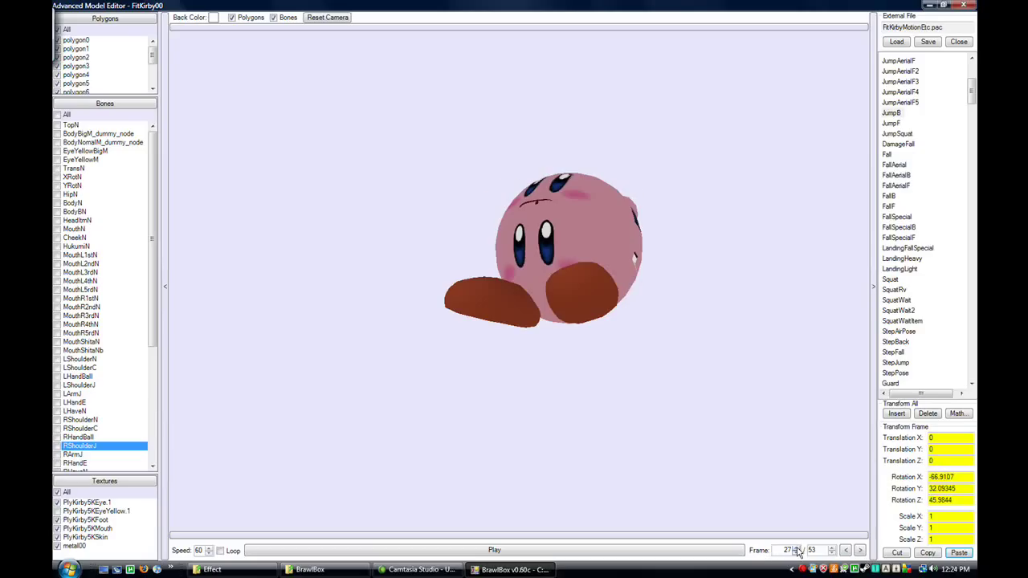
- Paste the copied RShoulderJ transform into each remaining frame from 28 through 53
left_click(796, 548)
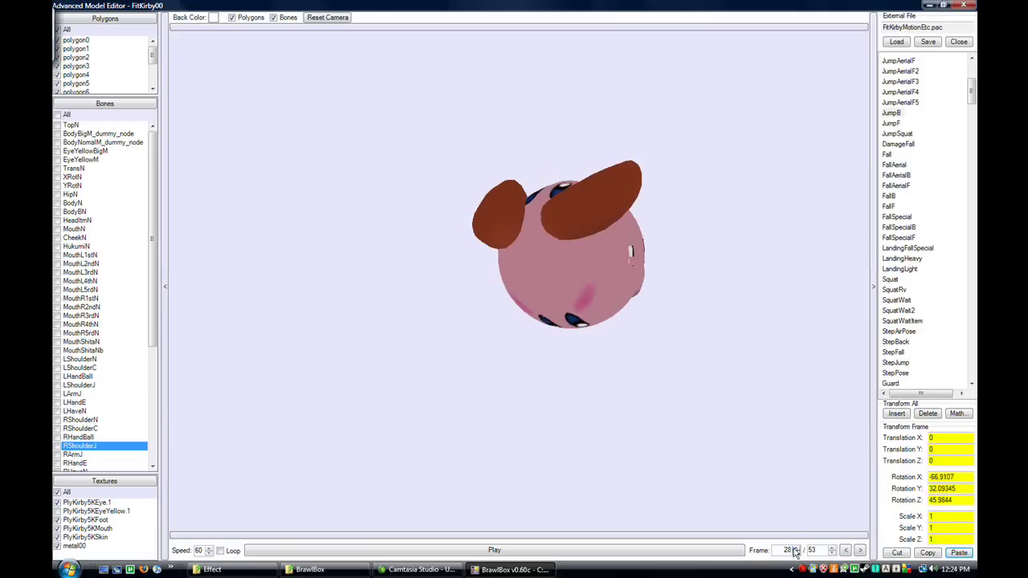
left_click(797, 547)
left_click(958, 553)
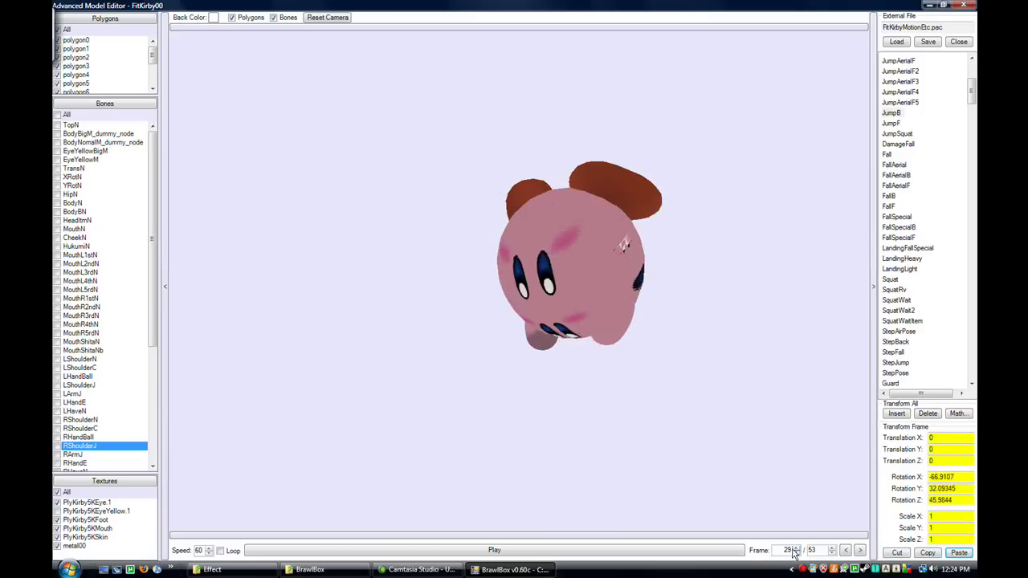
left_click(796, 547)
left_click(957, 553)
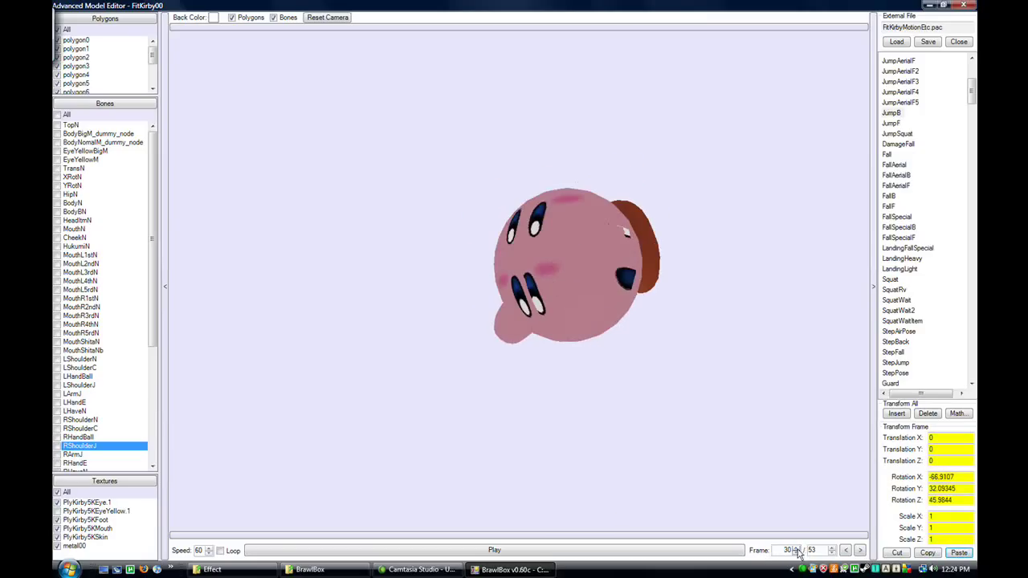
left_click(796, 547)
left_click(958, 554)
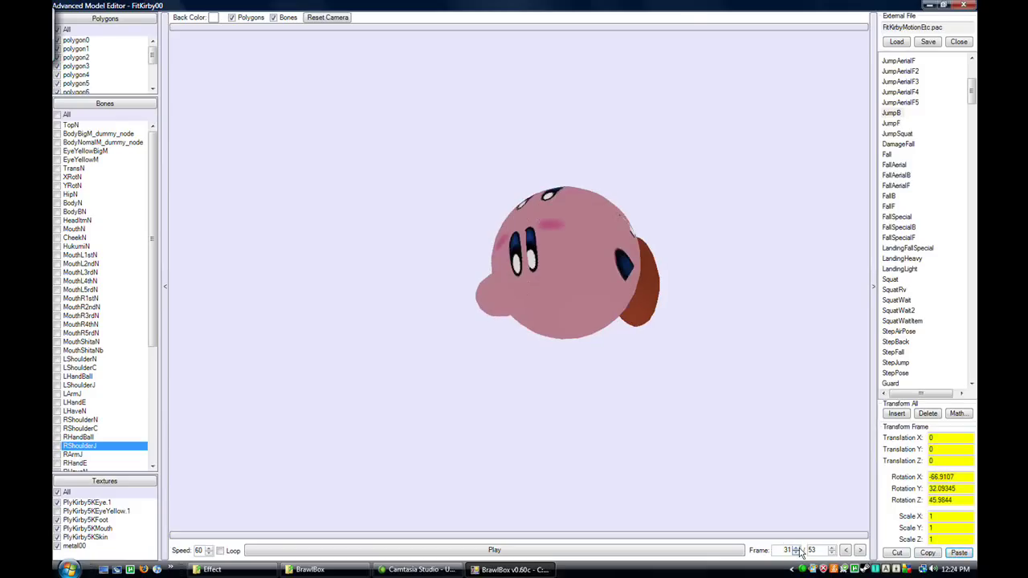
left_click(797, 548)
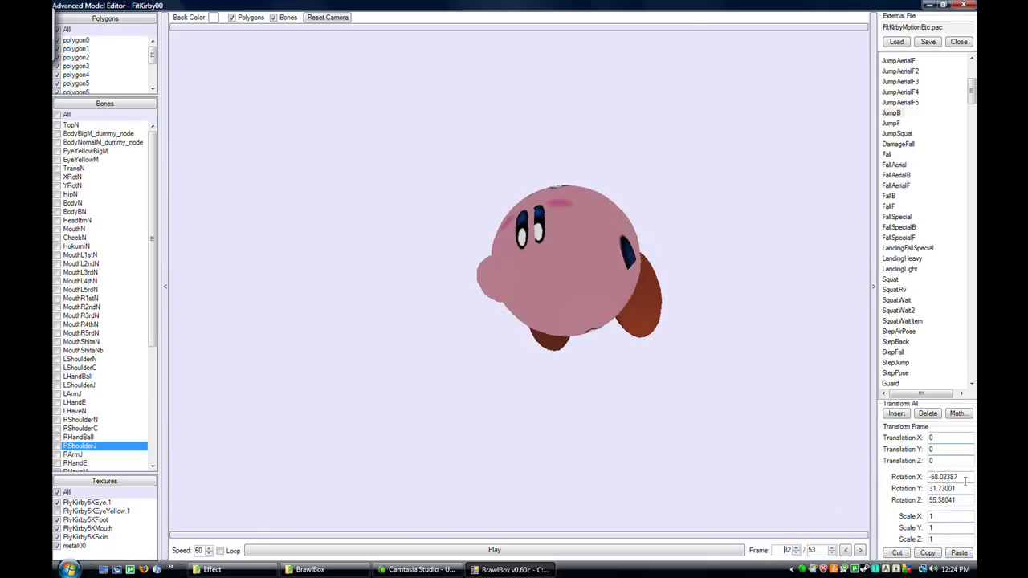
left_click(797, 547)
left_click(955, 551)
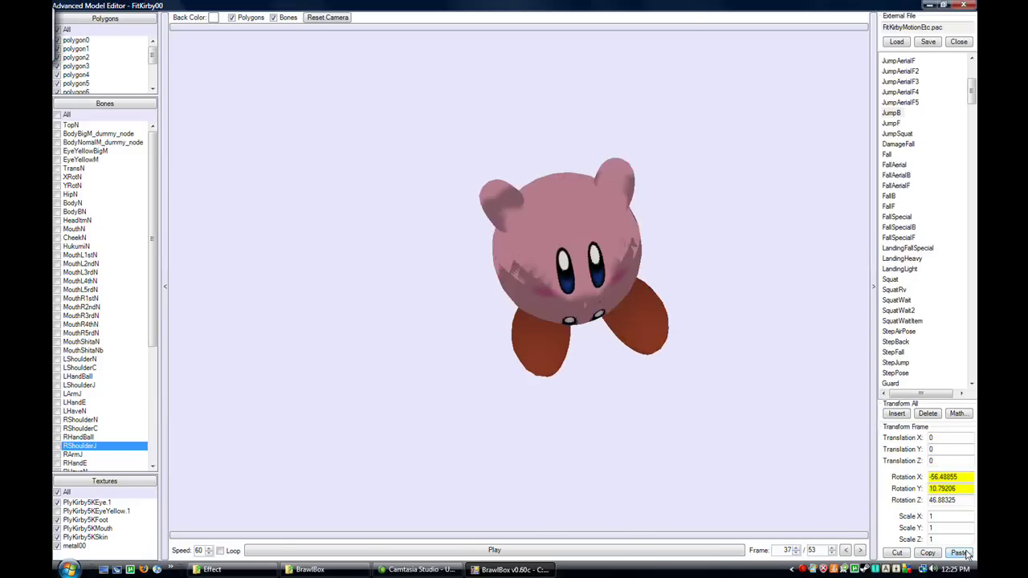
left_click(965, 553)
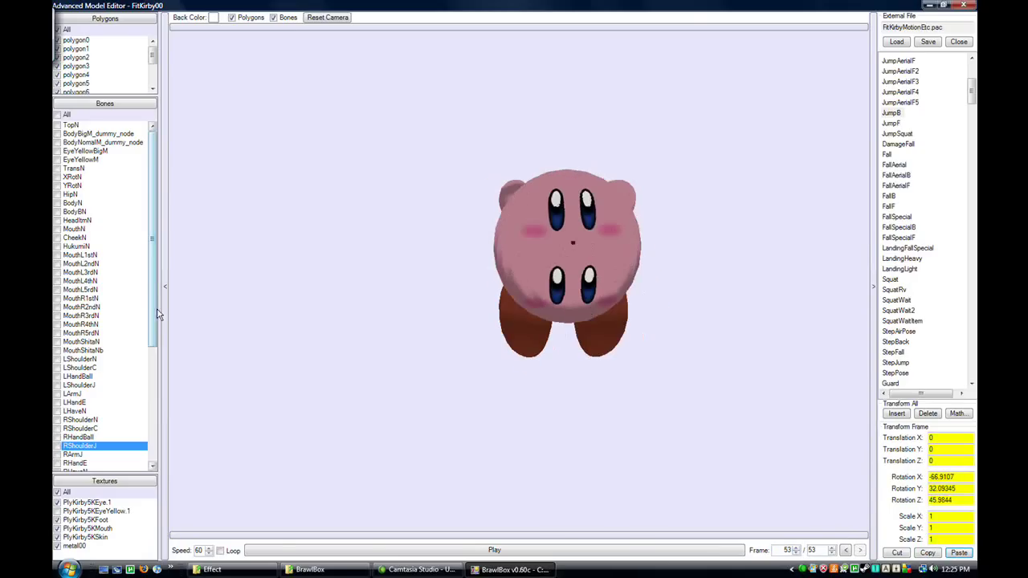
- Select the LShoulderJ bone, copy its frame 25 transform, and paste it into the following frames through 53
left_click_drag(151, 248, 151, 252)
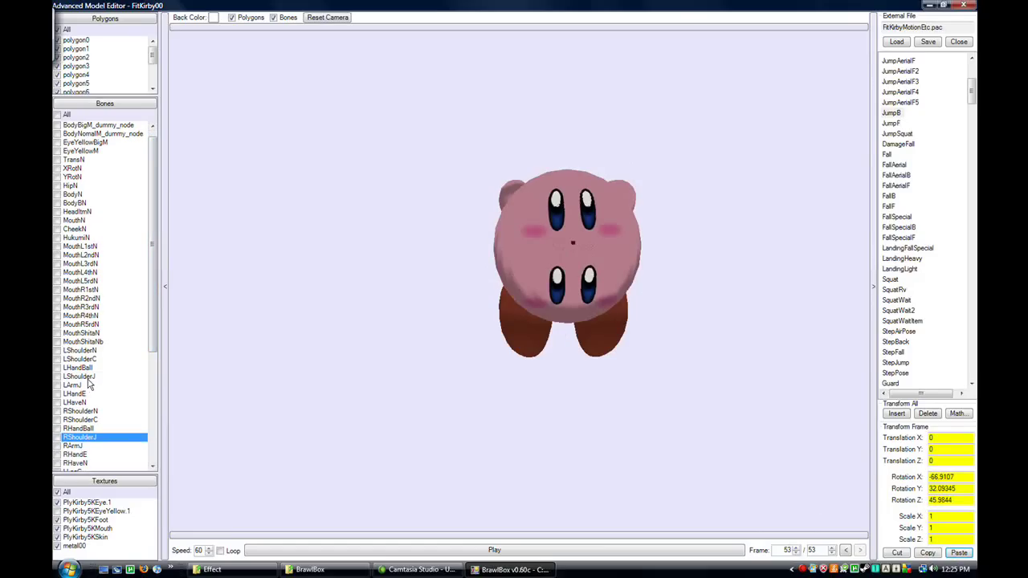
left_click(87, 377)
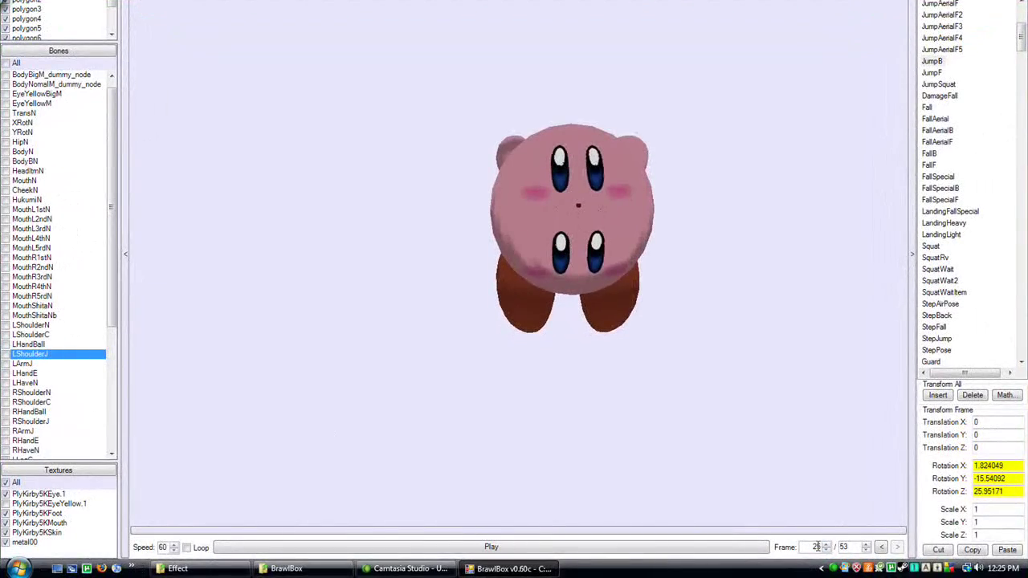
key("Return")
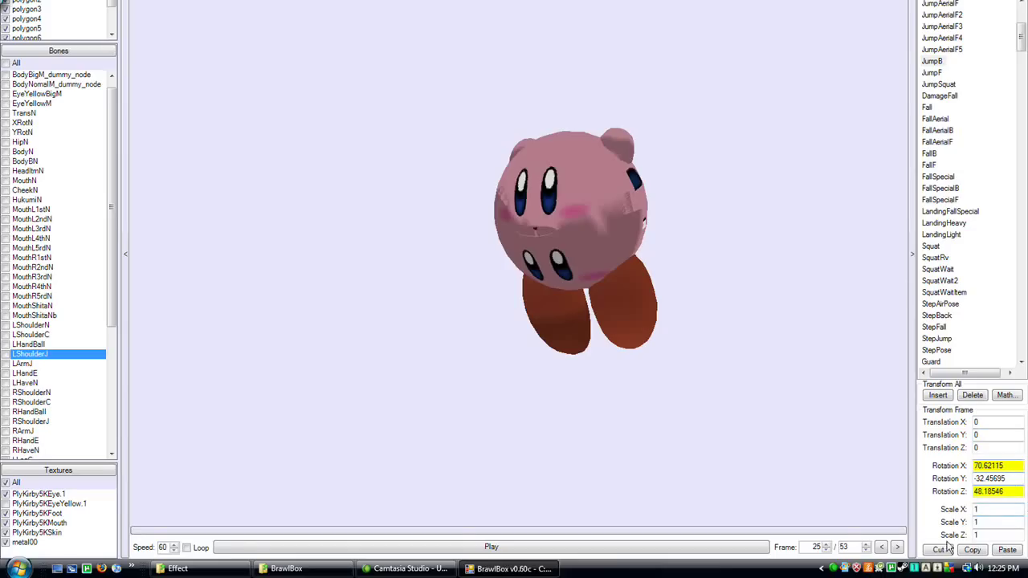
left_click(971, 550)
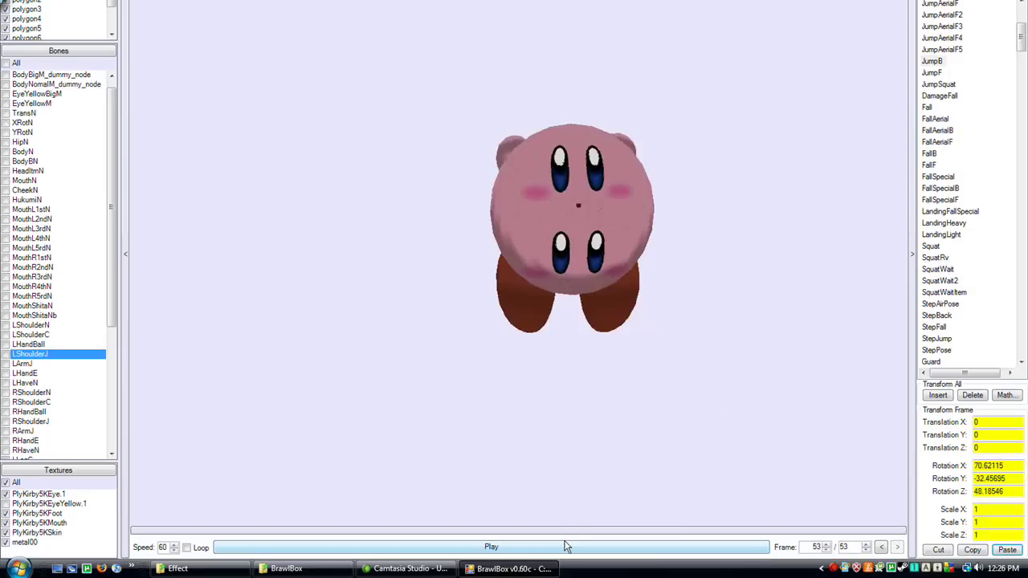
- Play back the JumpB animation with the shoulder edits and return to frame 25
left_click(566, 547)
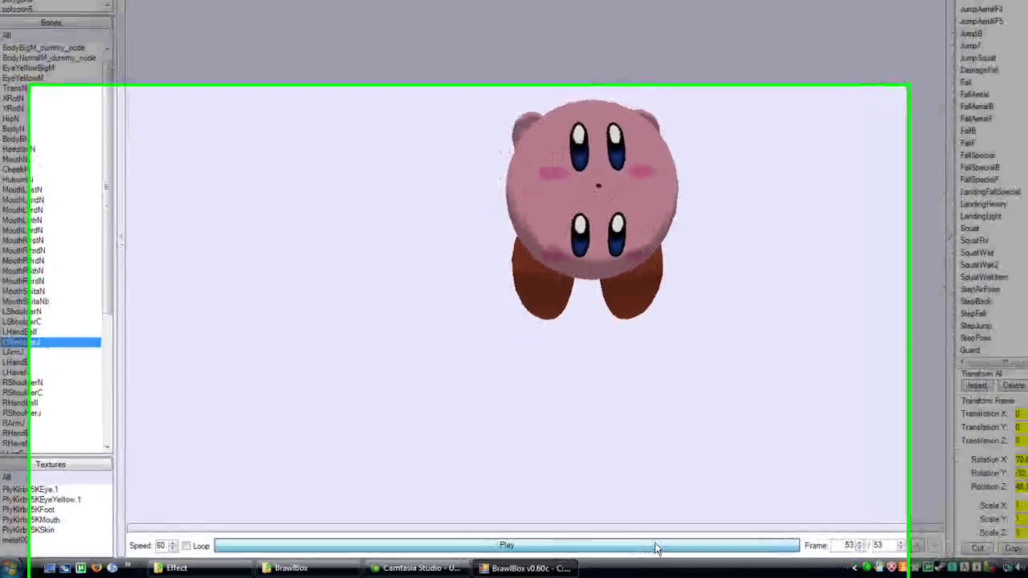
left_click(632, 547)
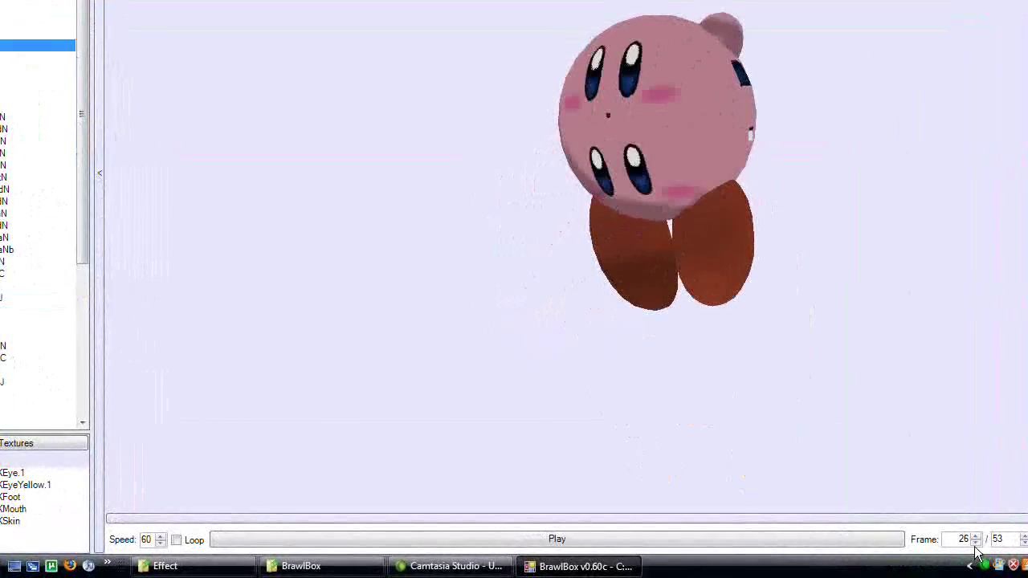
left_click(973, 544)
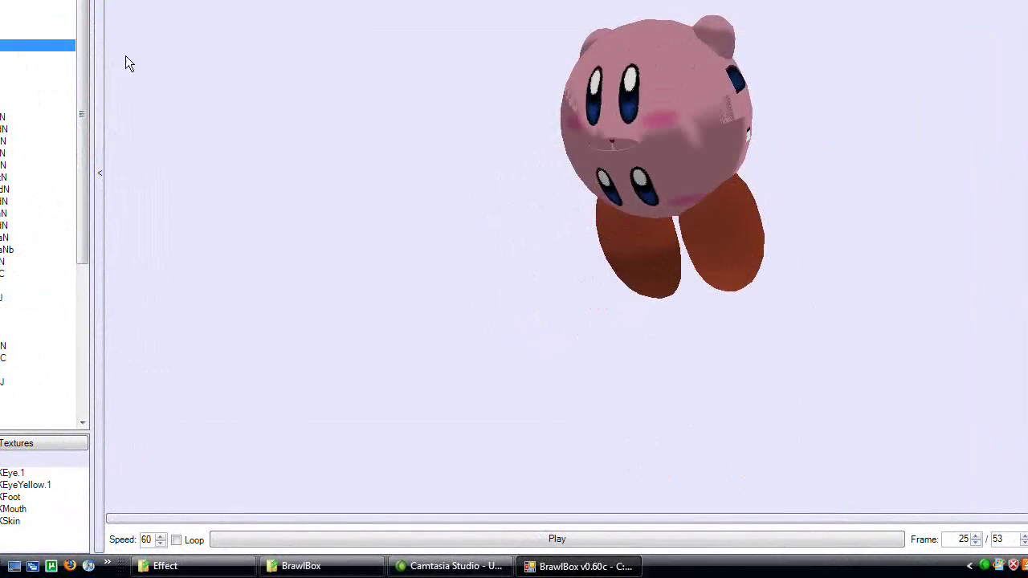
- Play the edited JumpB animation from frame 25 through to its last frame to review the motion
left_click_drag(84, 58, 77, 193)
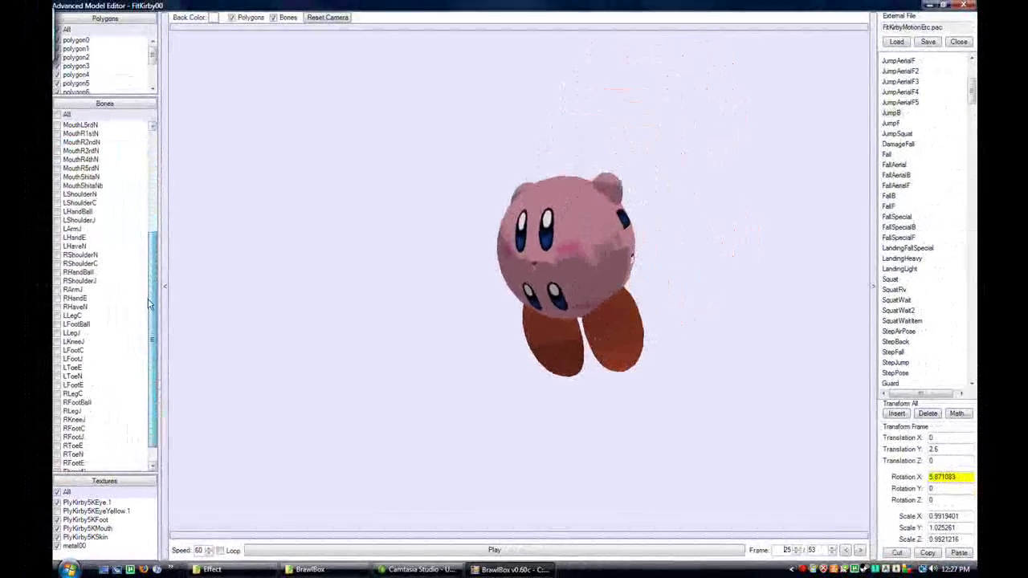
left_click_drag(149, 304, 151, 318)
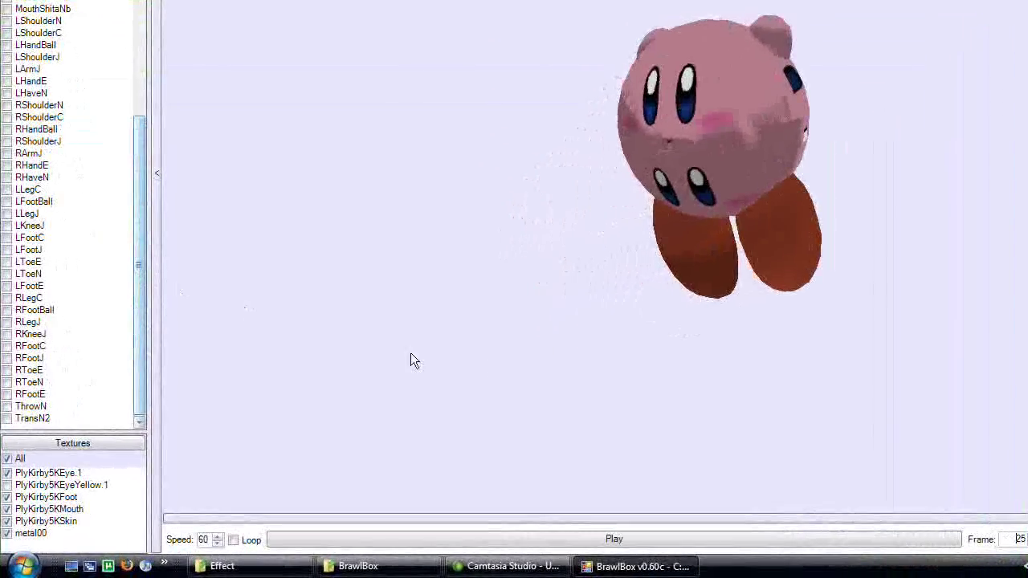
left_click(513, 544)
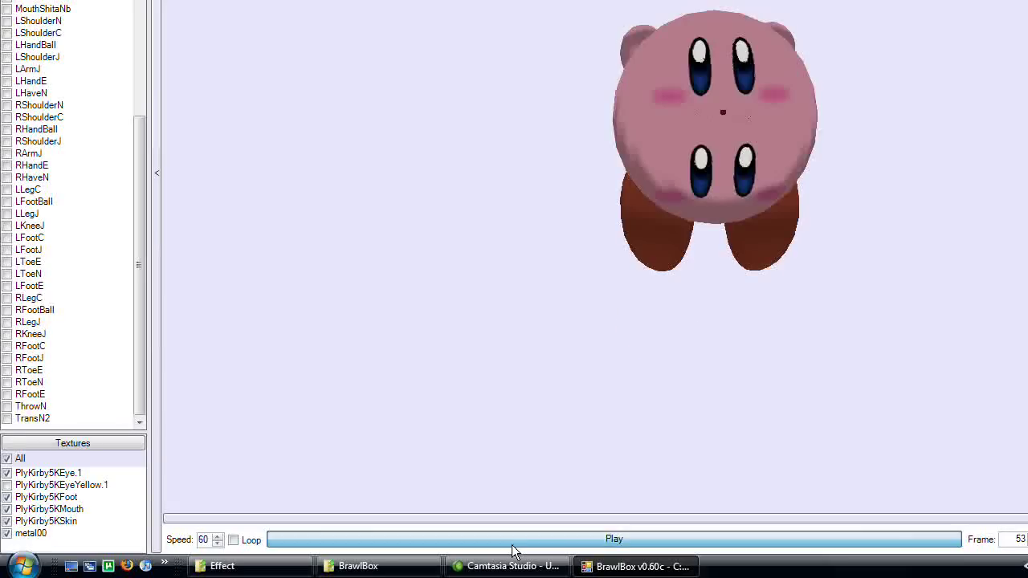
left_click(509, 546)
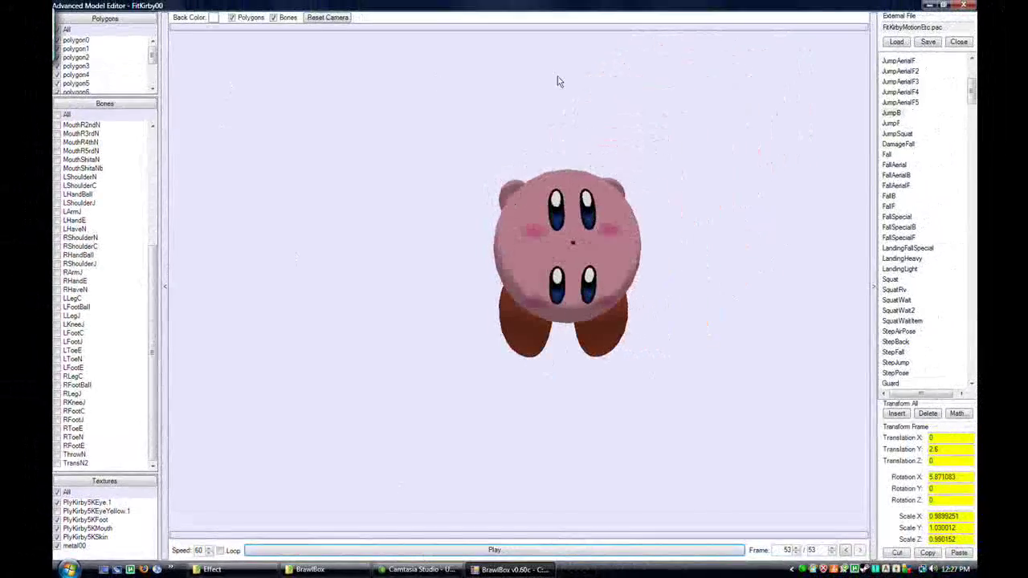
- Switch to Camtasia Recorder and bring up its window for the recording in progress
left_click(449, 570)
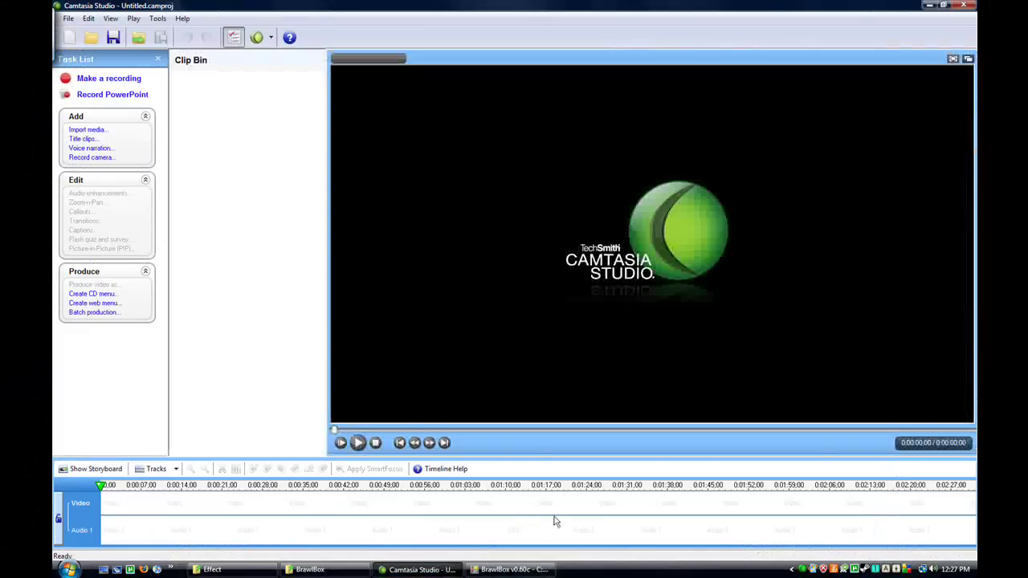
left_click(404, 570)
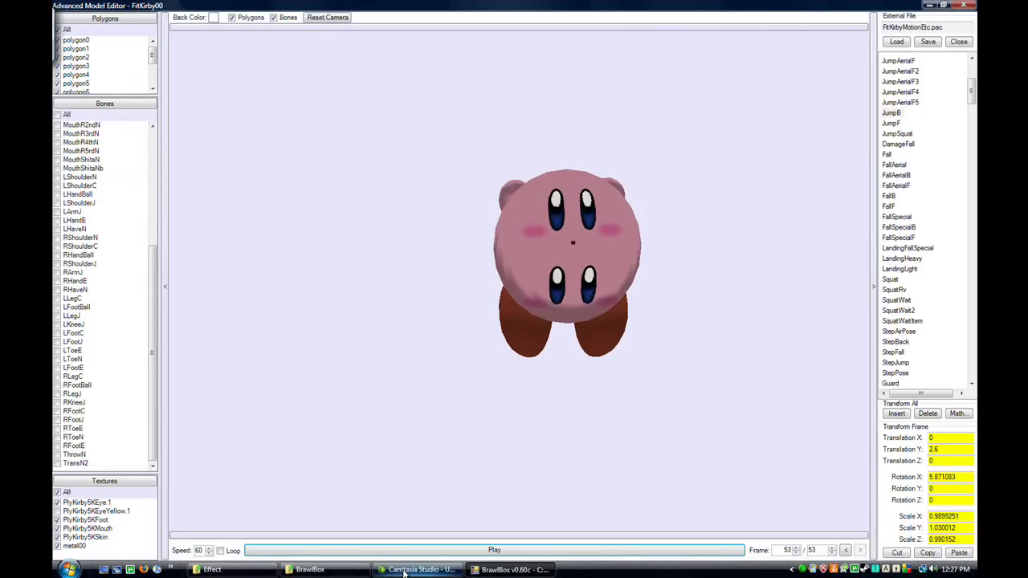
left_click(804, 570)
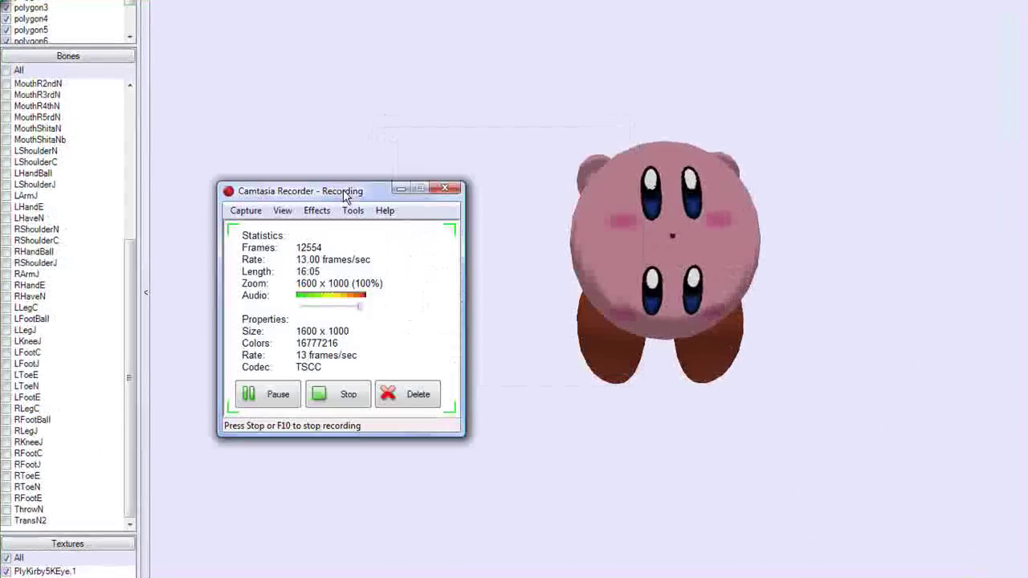